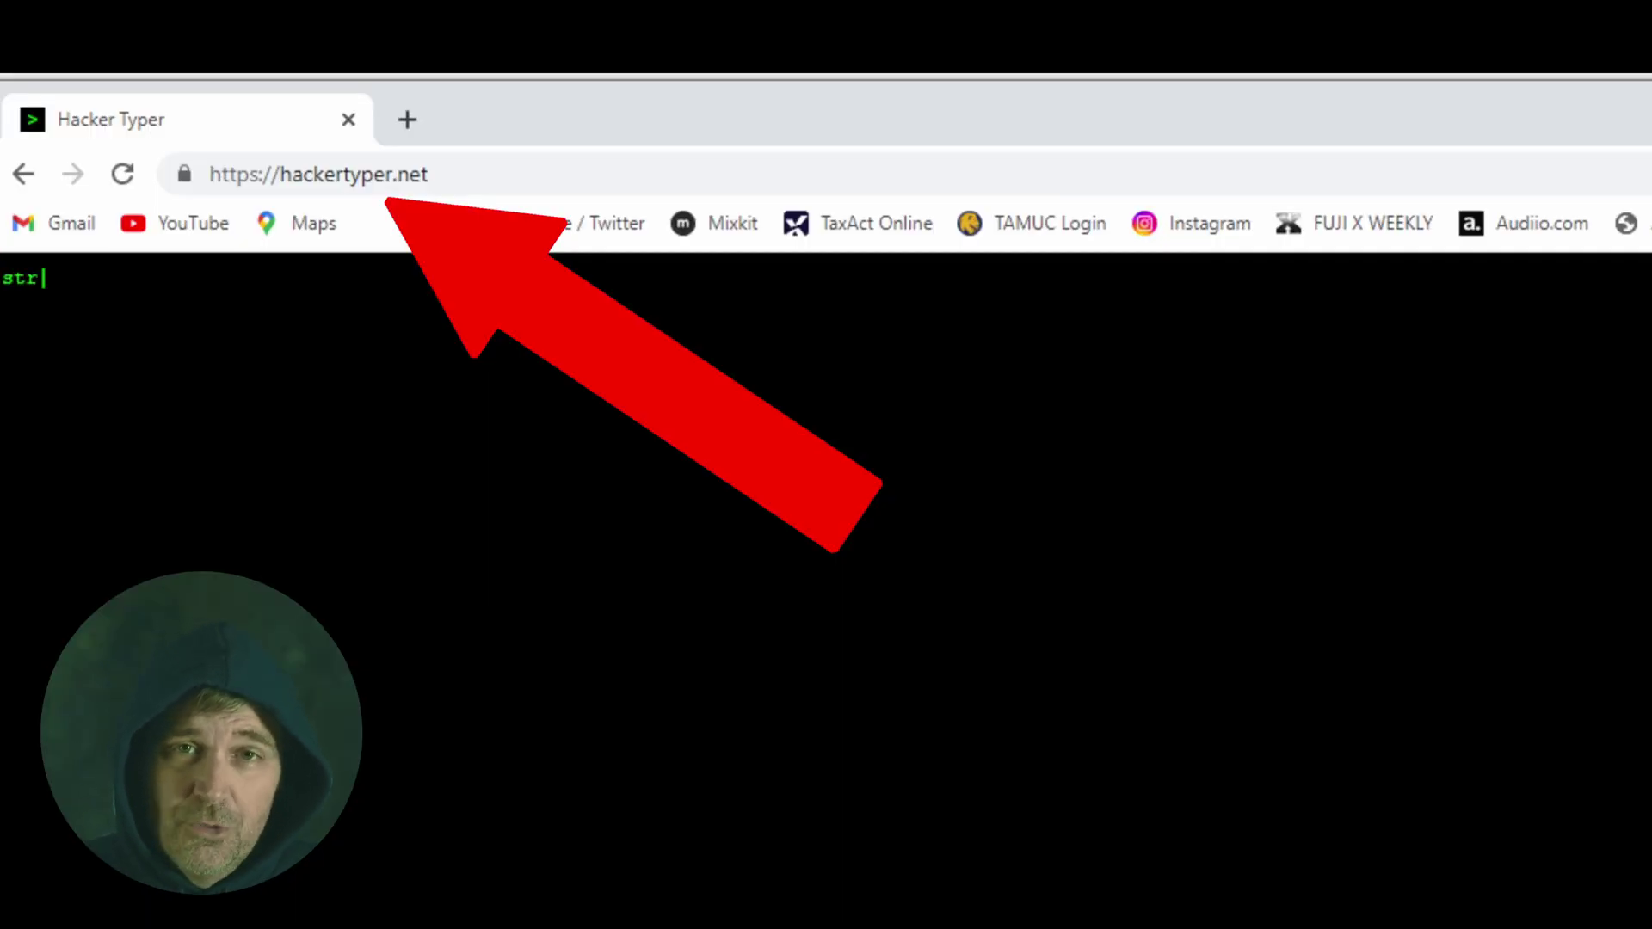
Fill the Hacker Typer page with green fake C code, such as the init_groups and groups_alloc lines
type("fo init_groups = { .usage = ATOMIC_INIT(2) };  struct group_info *groups_alloc(int gidsetsize){  \tstruct group_info *group_info;  \tint nblocks;  \tint i;   \tnblocks = (gidsetsize +")
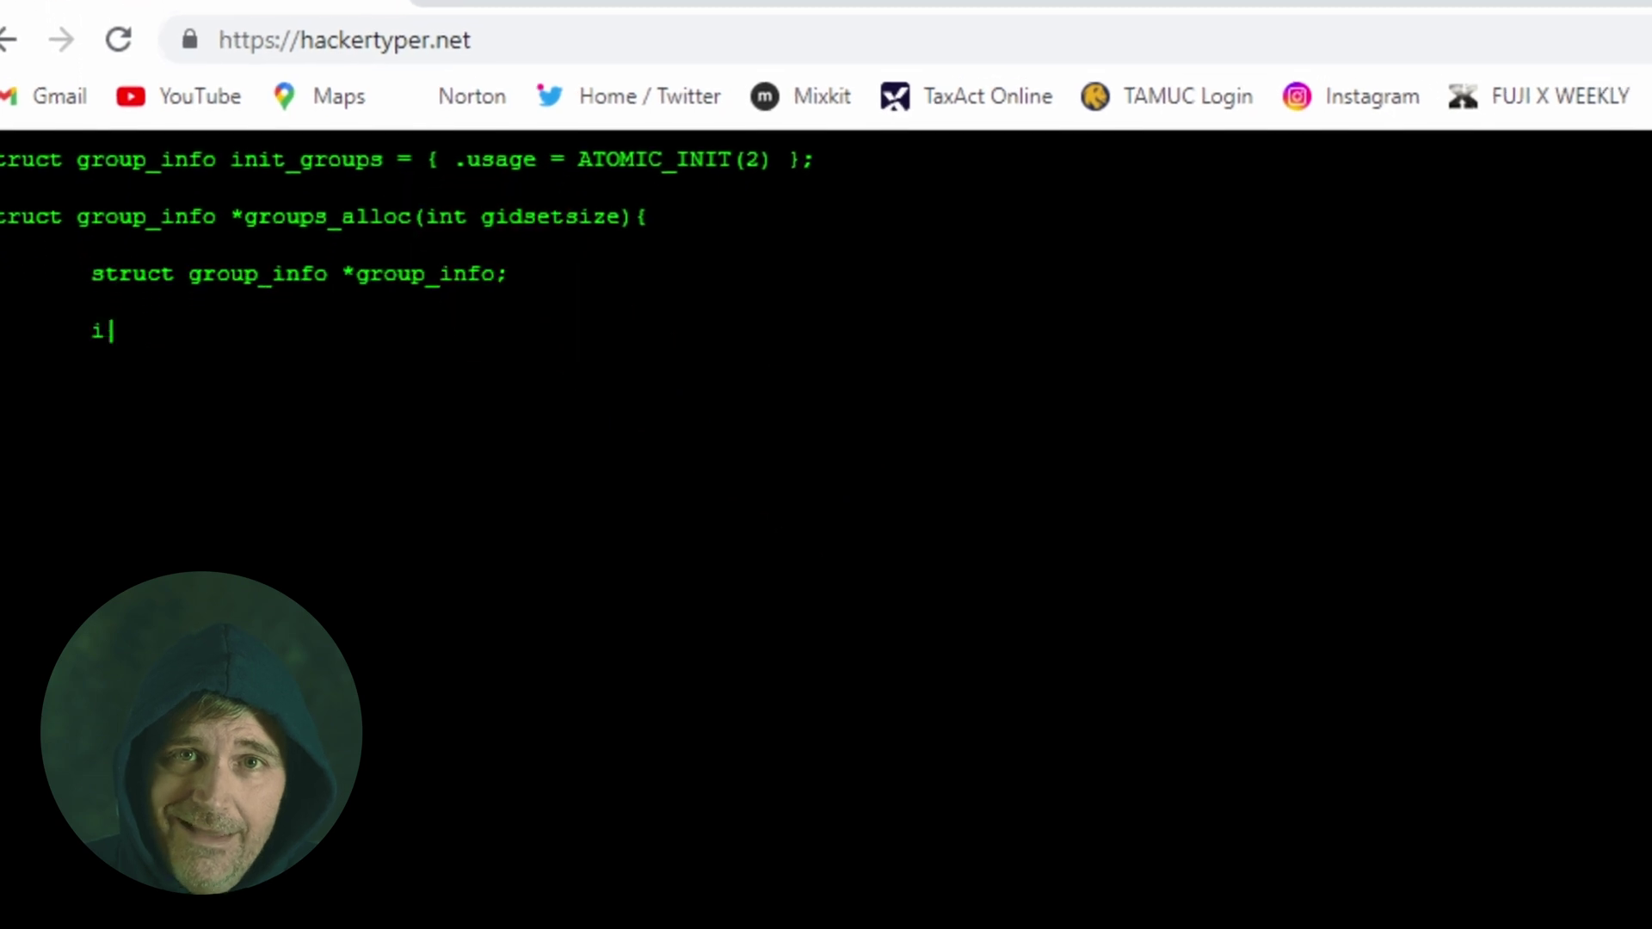
type(" NGROUPS_PER_BLOCK - 1) / NGROUPS_PER_BLOCK;  \t/* Make sure we always allocate at least one indirect block pointer */  \tnblocks = nblocks ? : 1;  \tgroup_info = kmalloc(sizeof(*group_i")
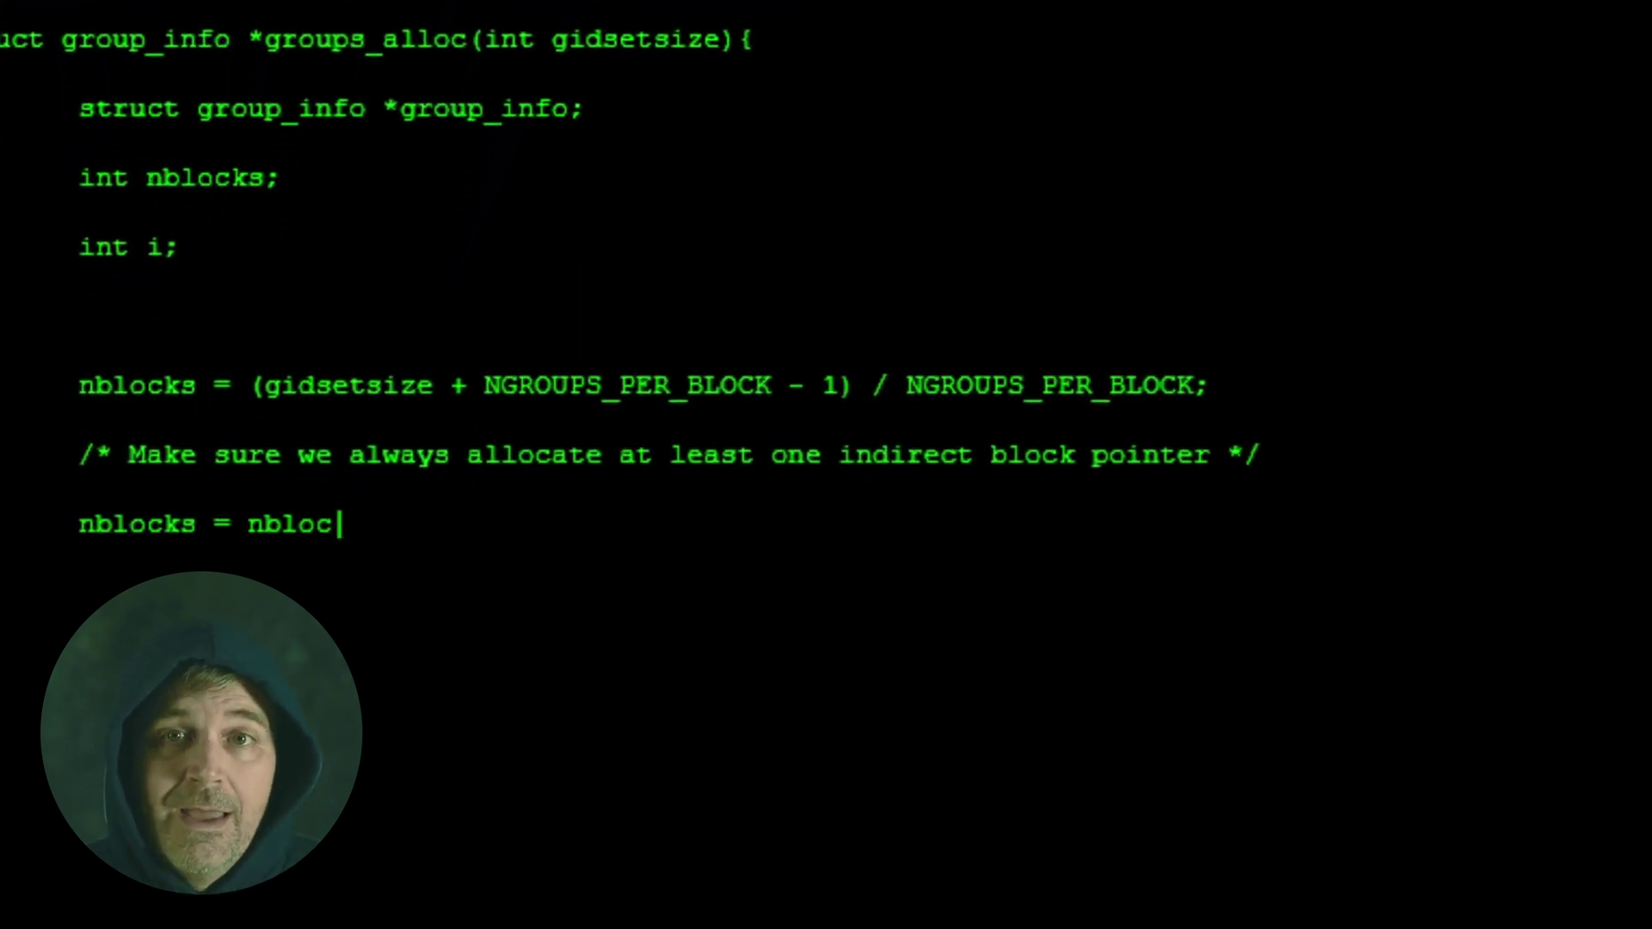
type("nfo) + nblocks*sizeof(gid_t *), GFP_USER);")
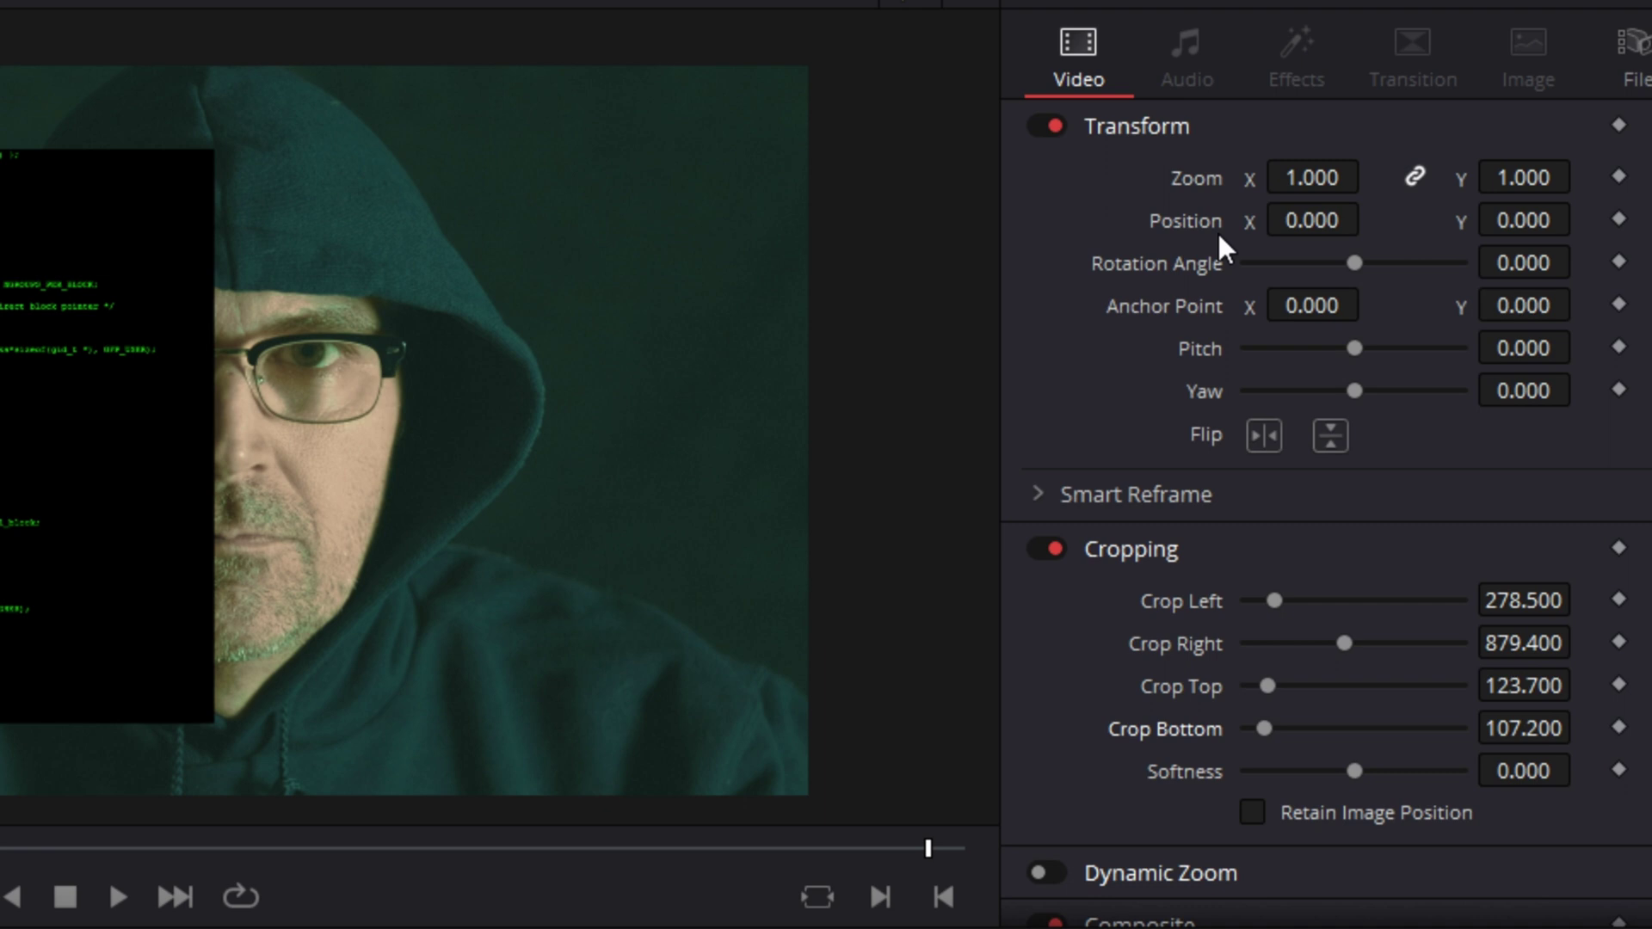
Enlarge and shift the code overlay sideways, then set its Composite Mode to Screen
left_click_drag(1312, 177, 1369, 217)
scroll(1103, 377, "down", 5)
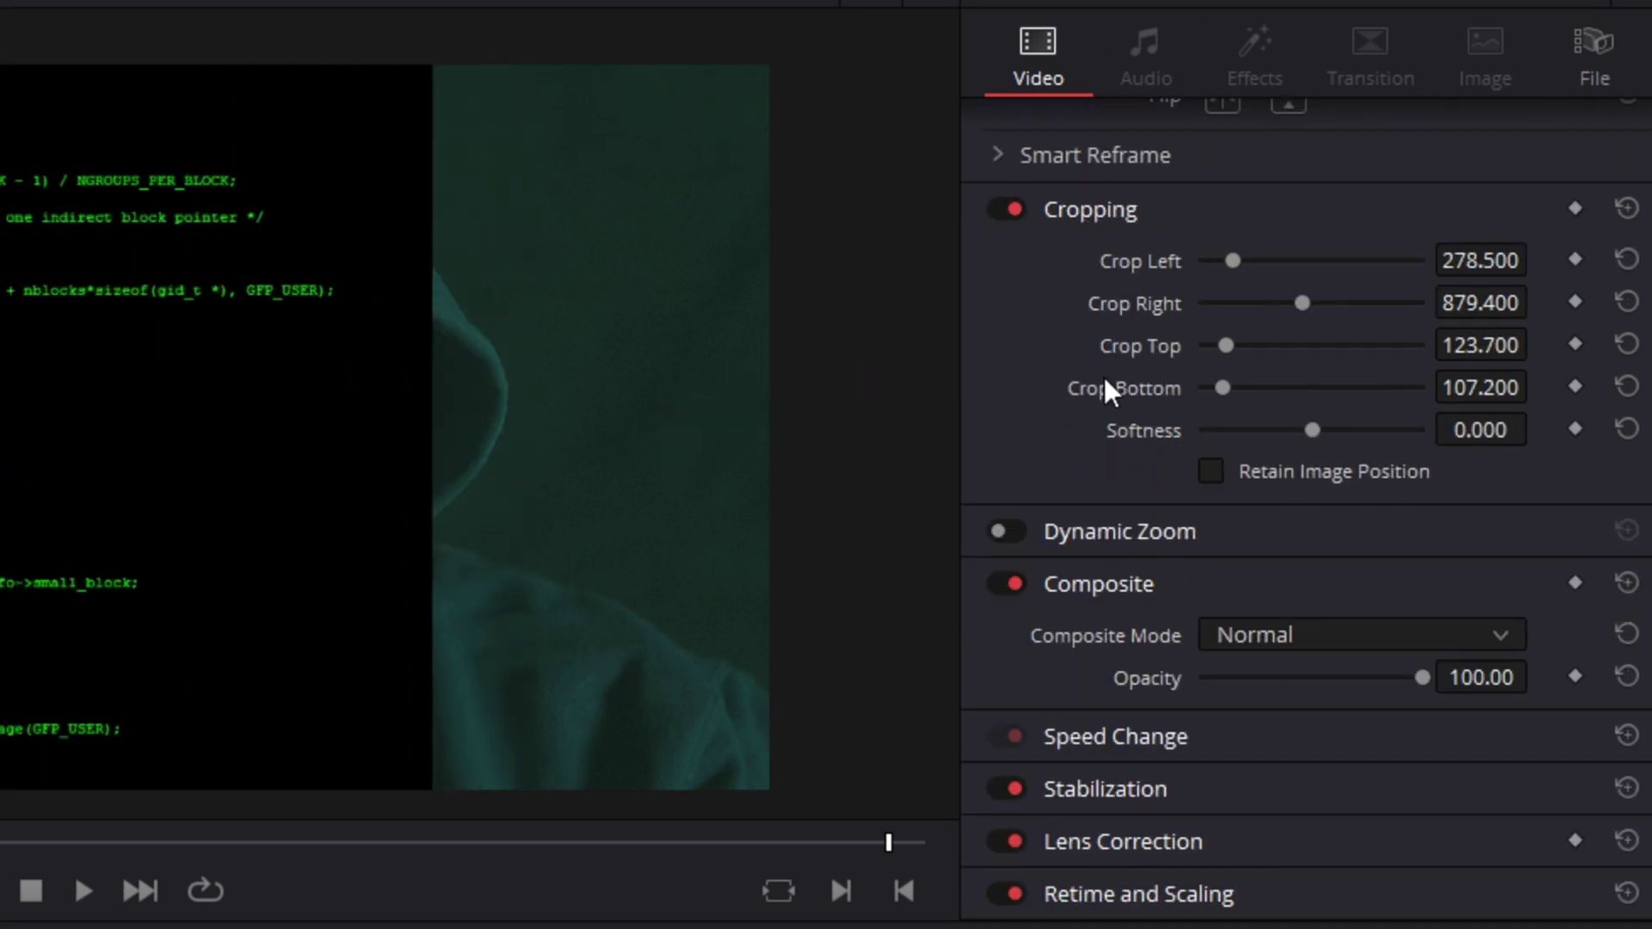
left_click(1504, 634)
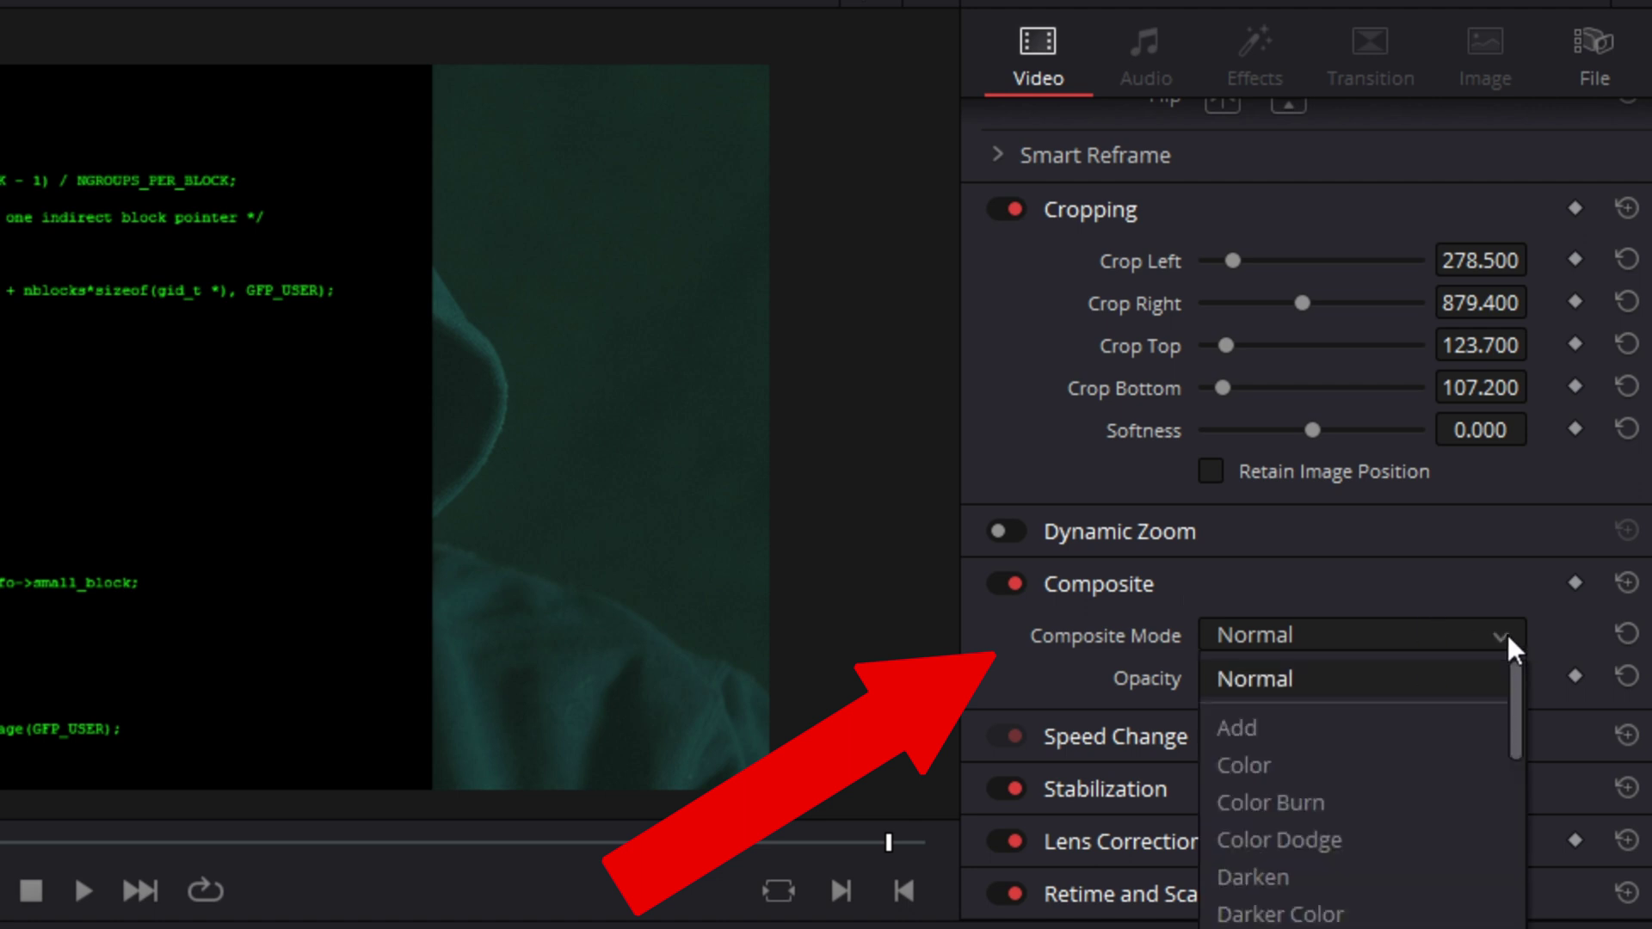
scroll(1267, 870, "down", 8)
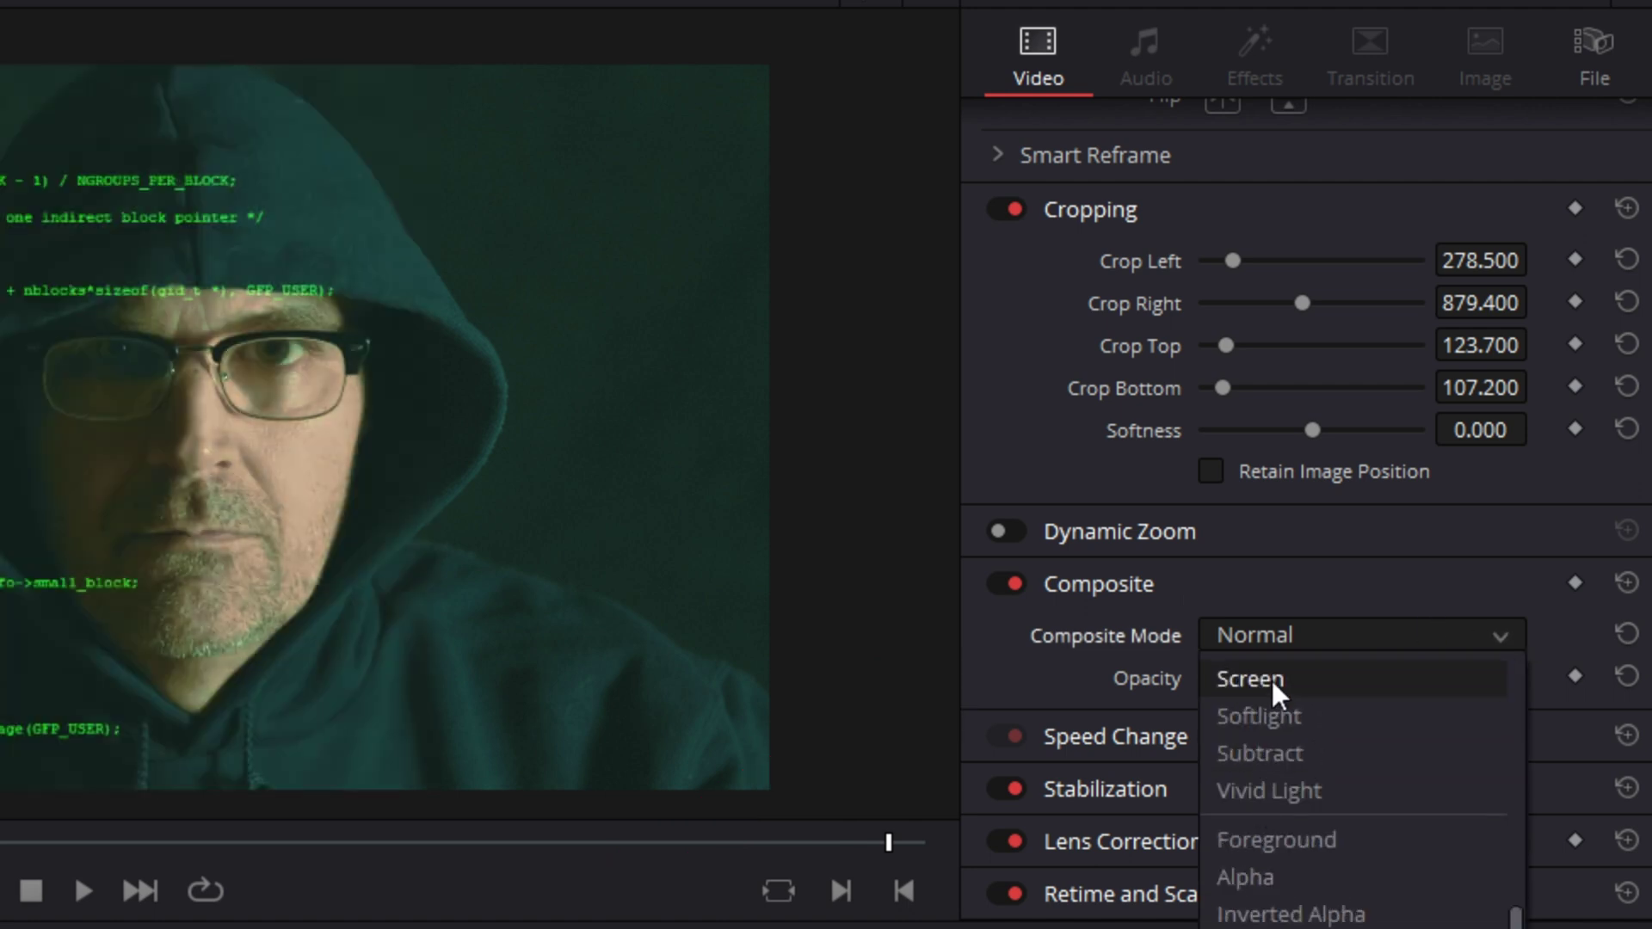
left_click(1272, 680)
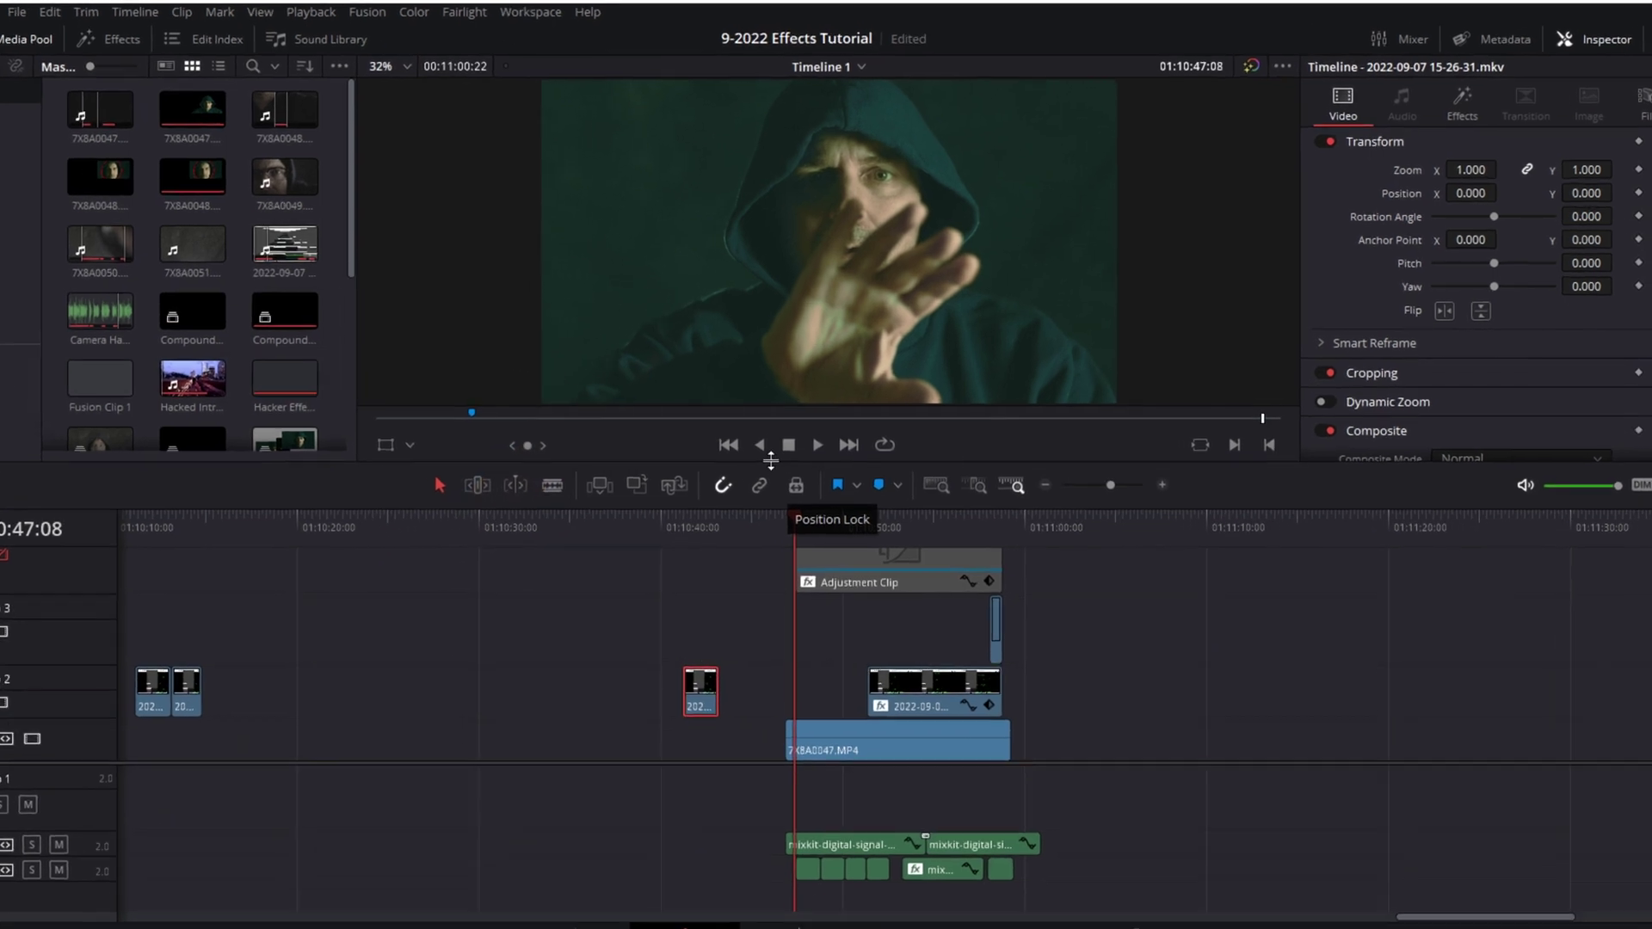
Move the code clip to the playhead and keyframe Position X from 385 to -1051
left_click_drag(648, 736, 769, 736)
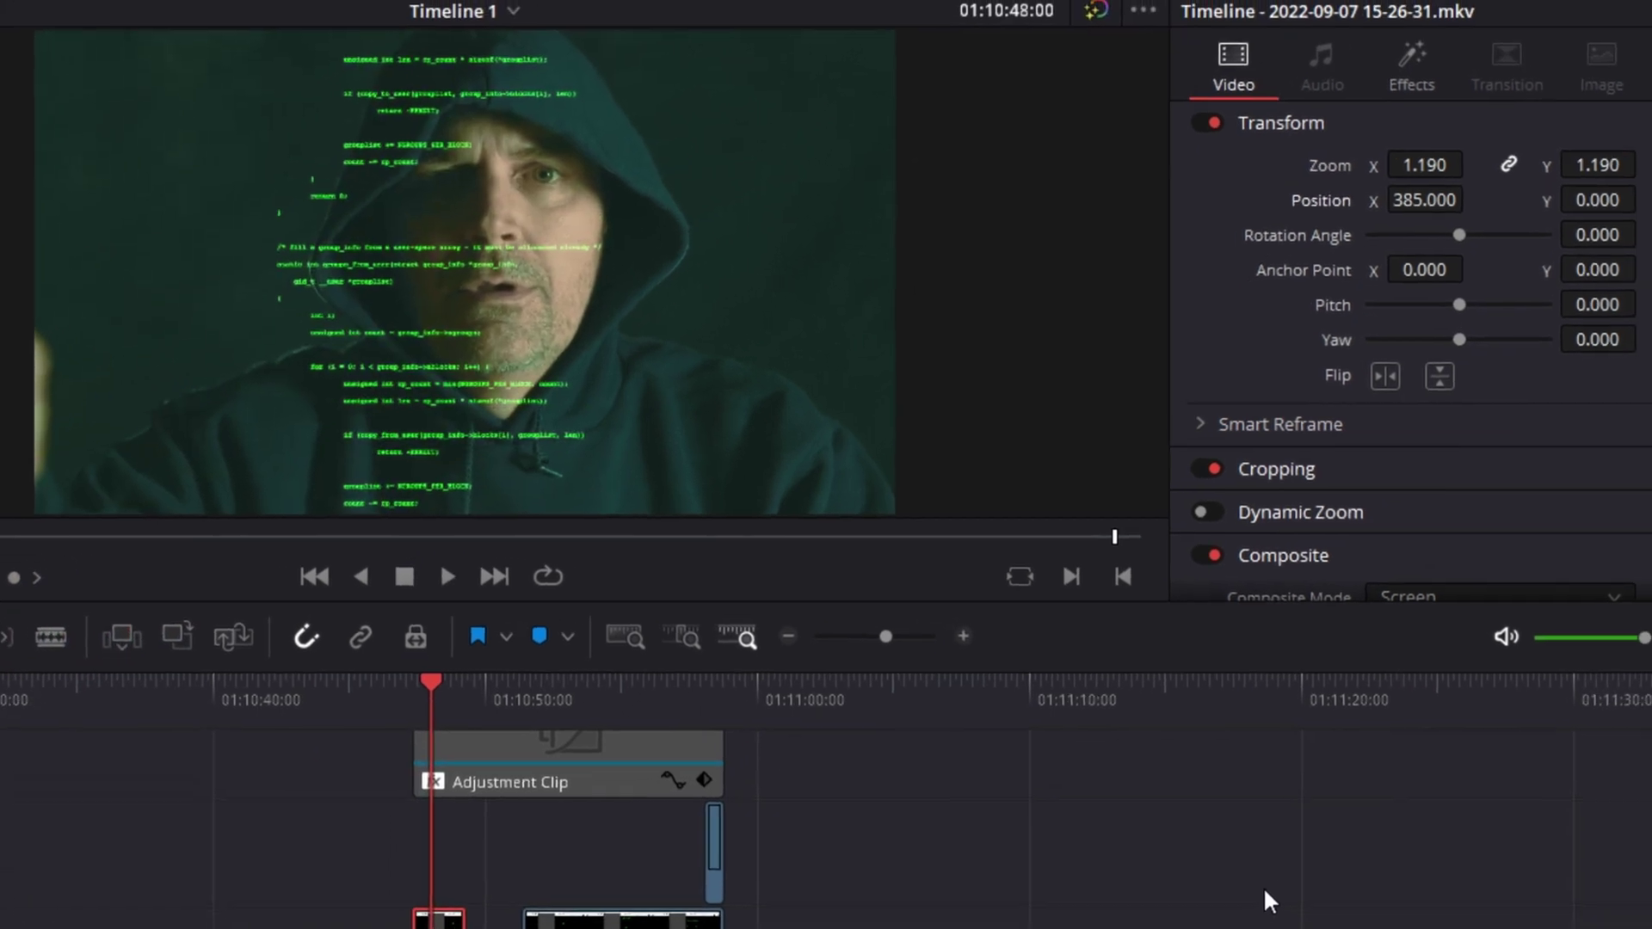
left_click_drag(1424, 200, 1394, 200)
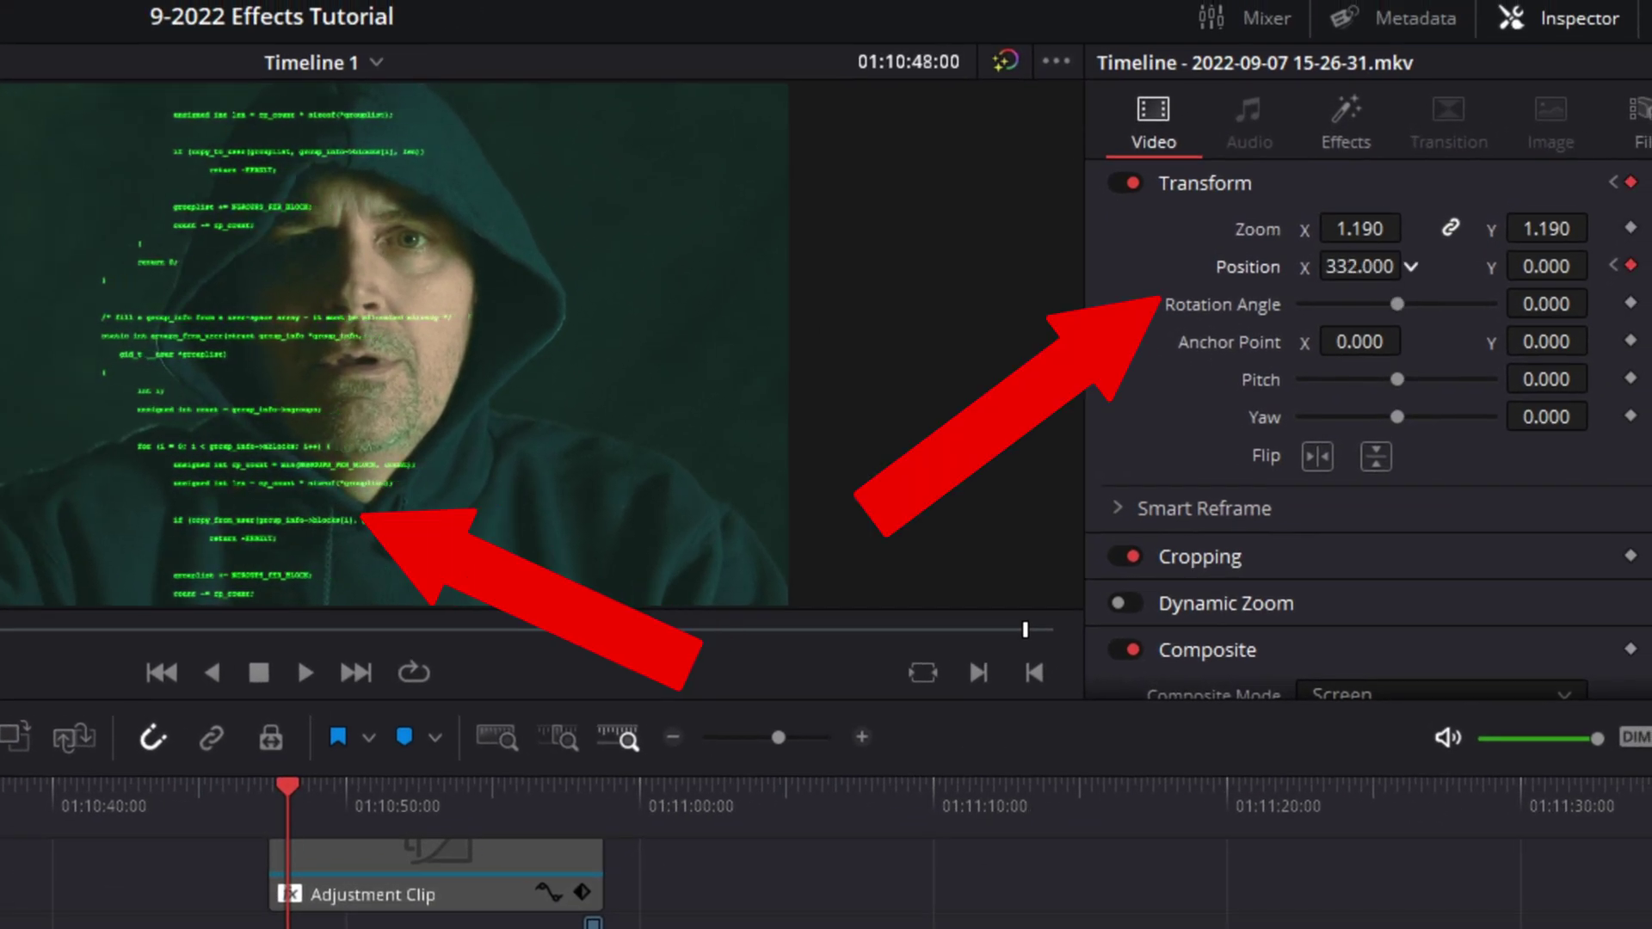
left_click_drag(1360, 267, 1326, 267)
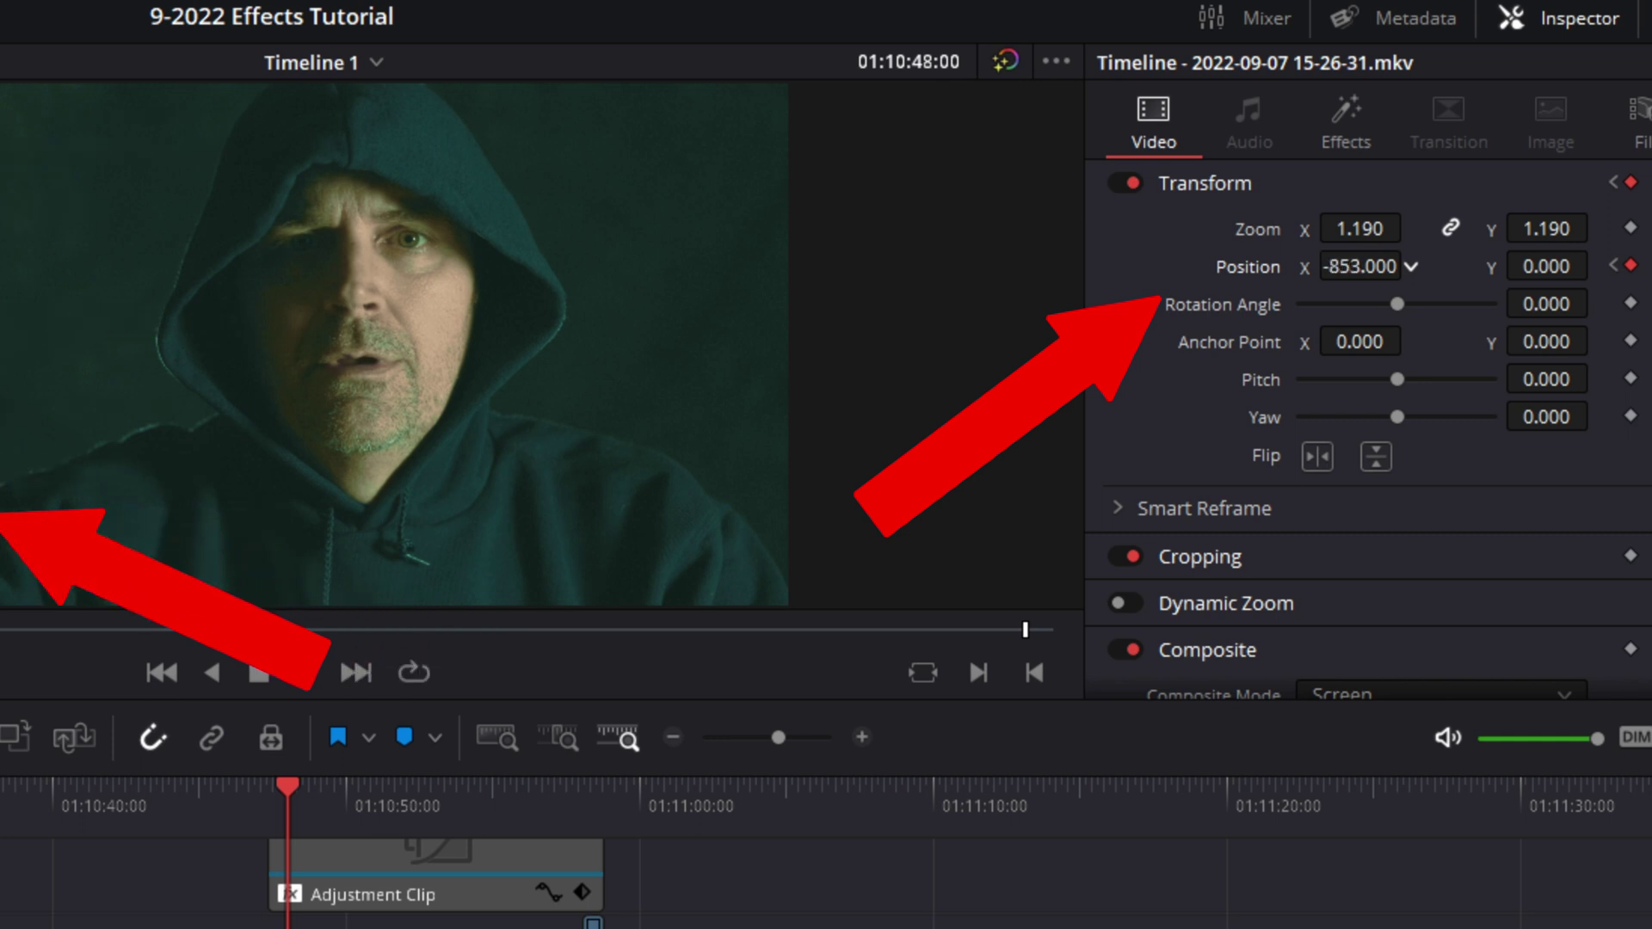
left_click(239, 789)
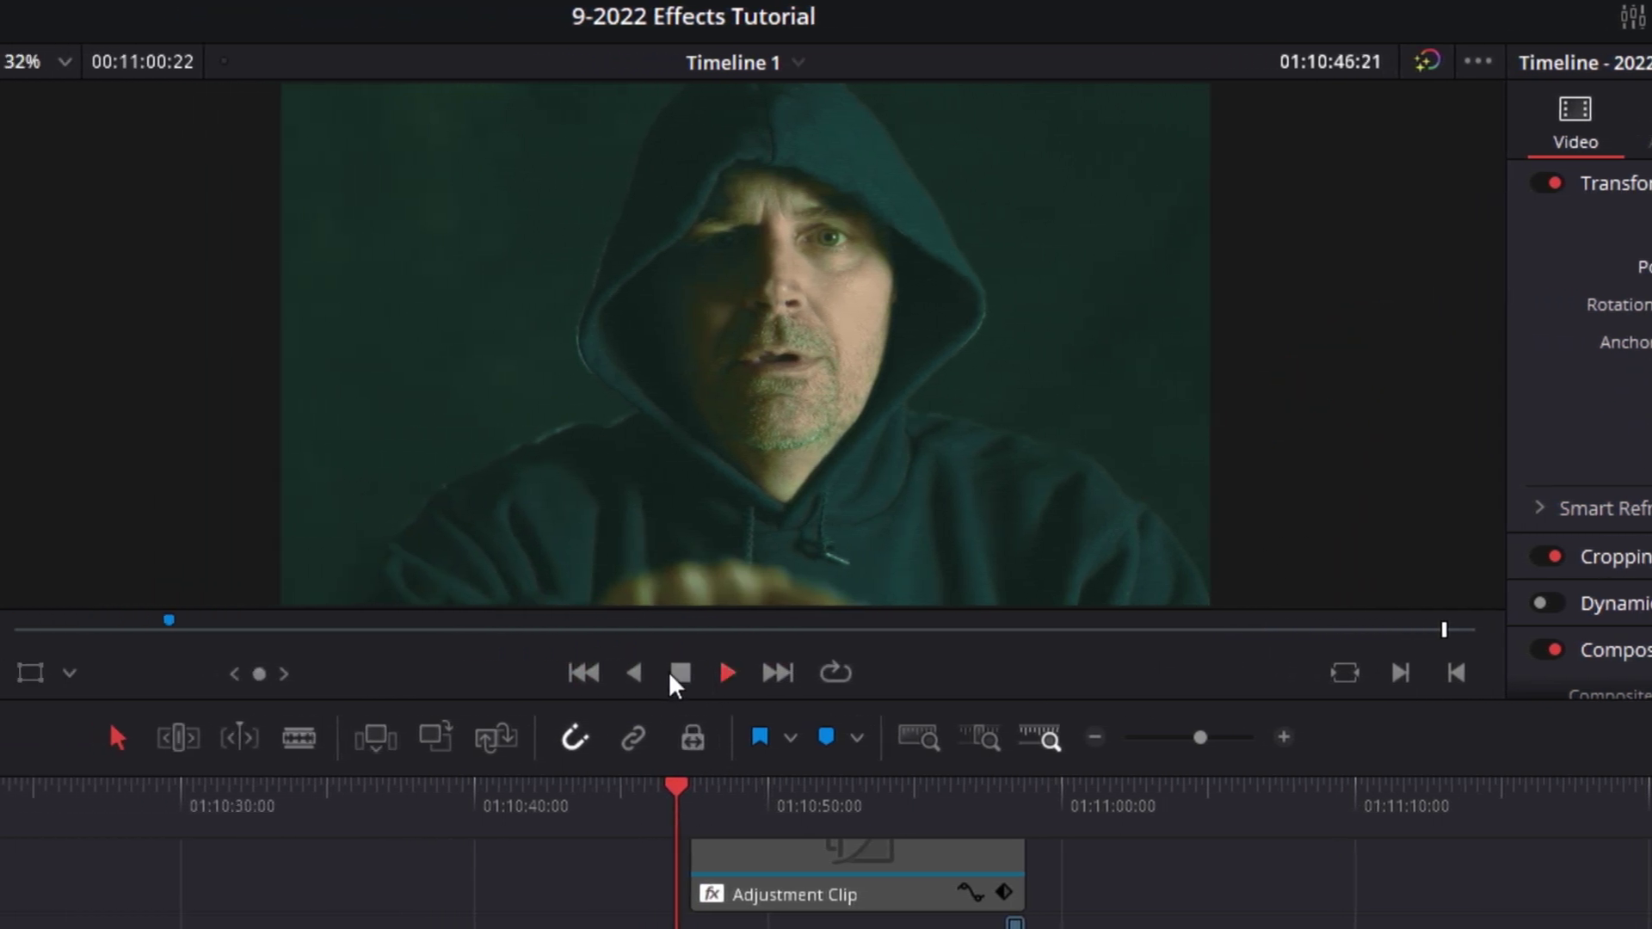
Play back the swipe, then line up the next code clip beside the playhead above 7X8A0047
left_click(695, 673)
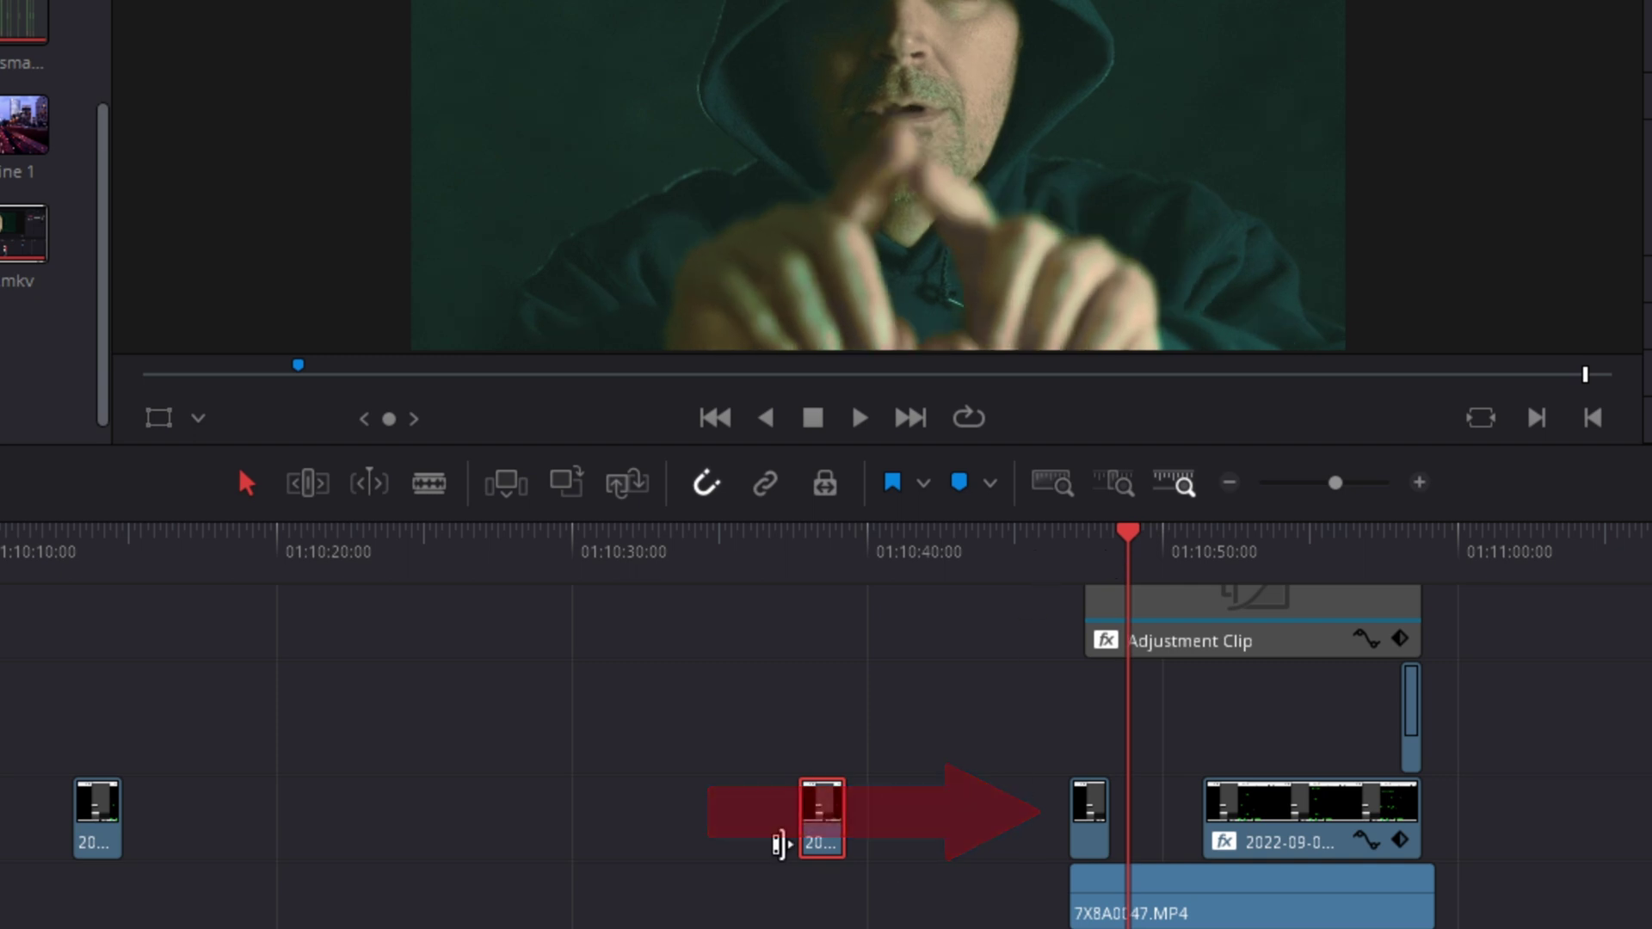
left_click_drag(822, 831, 1153, 813)
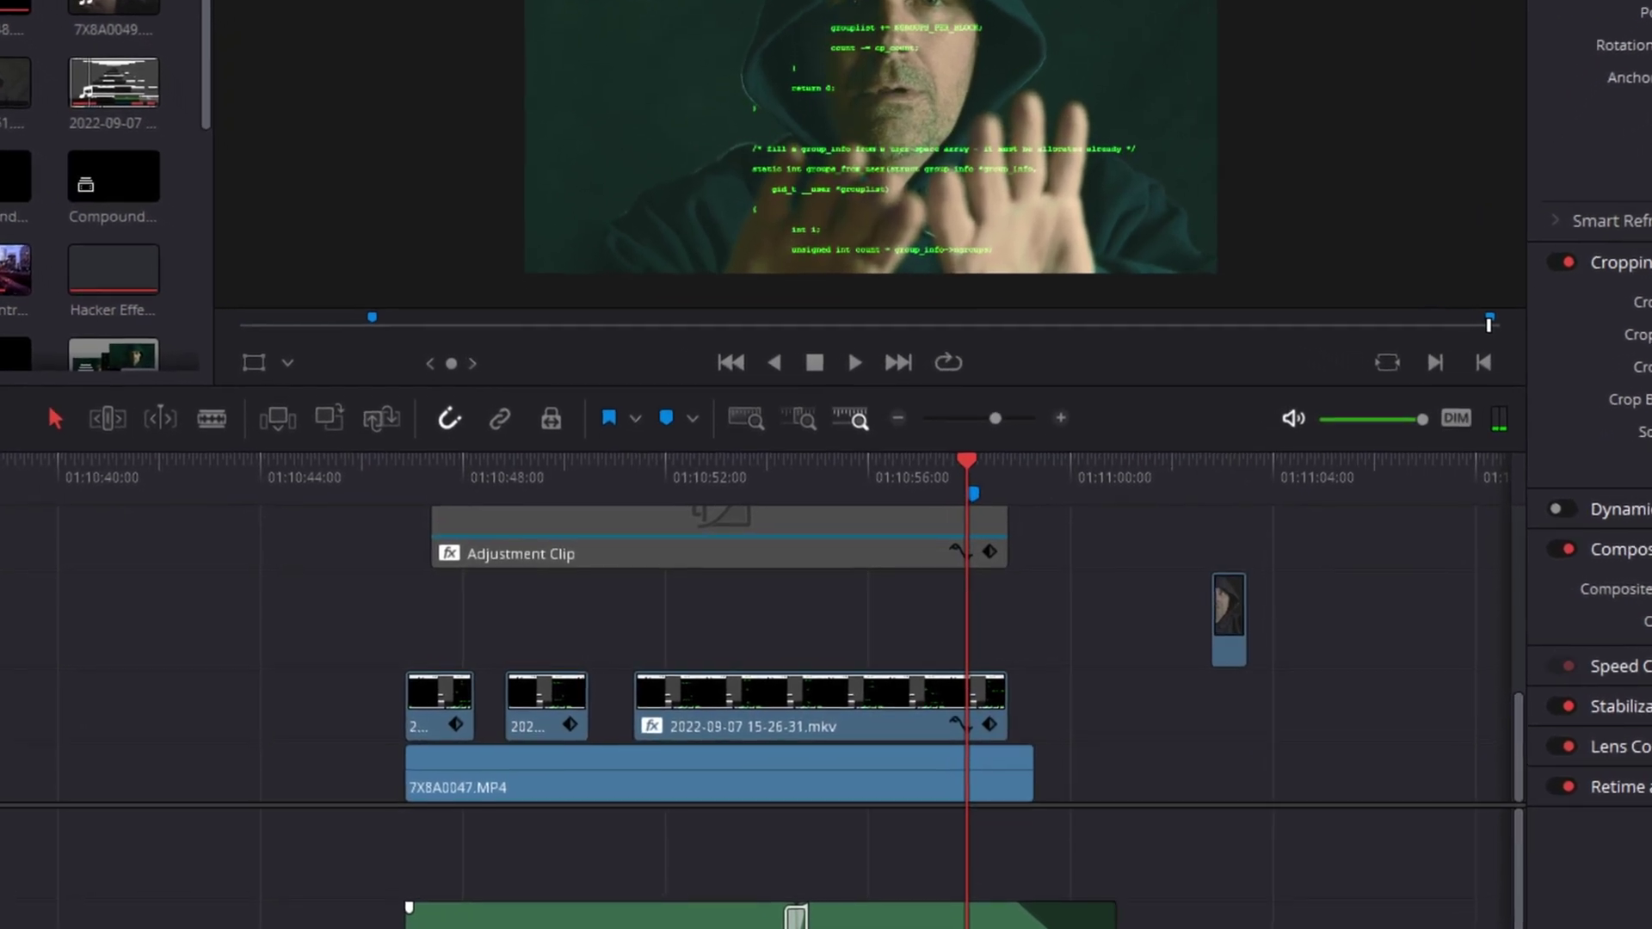
Blade-cut the 7X8A0047 clip at the playhead and lift the short video piece one track up
left_click(211, 418)
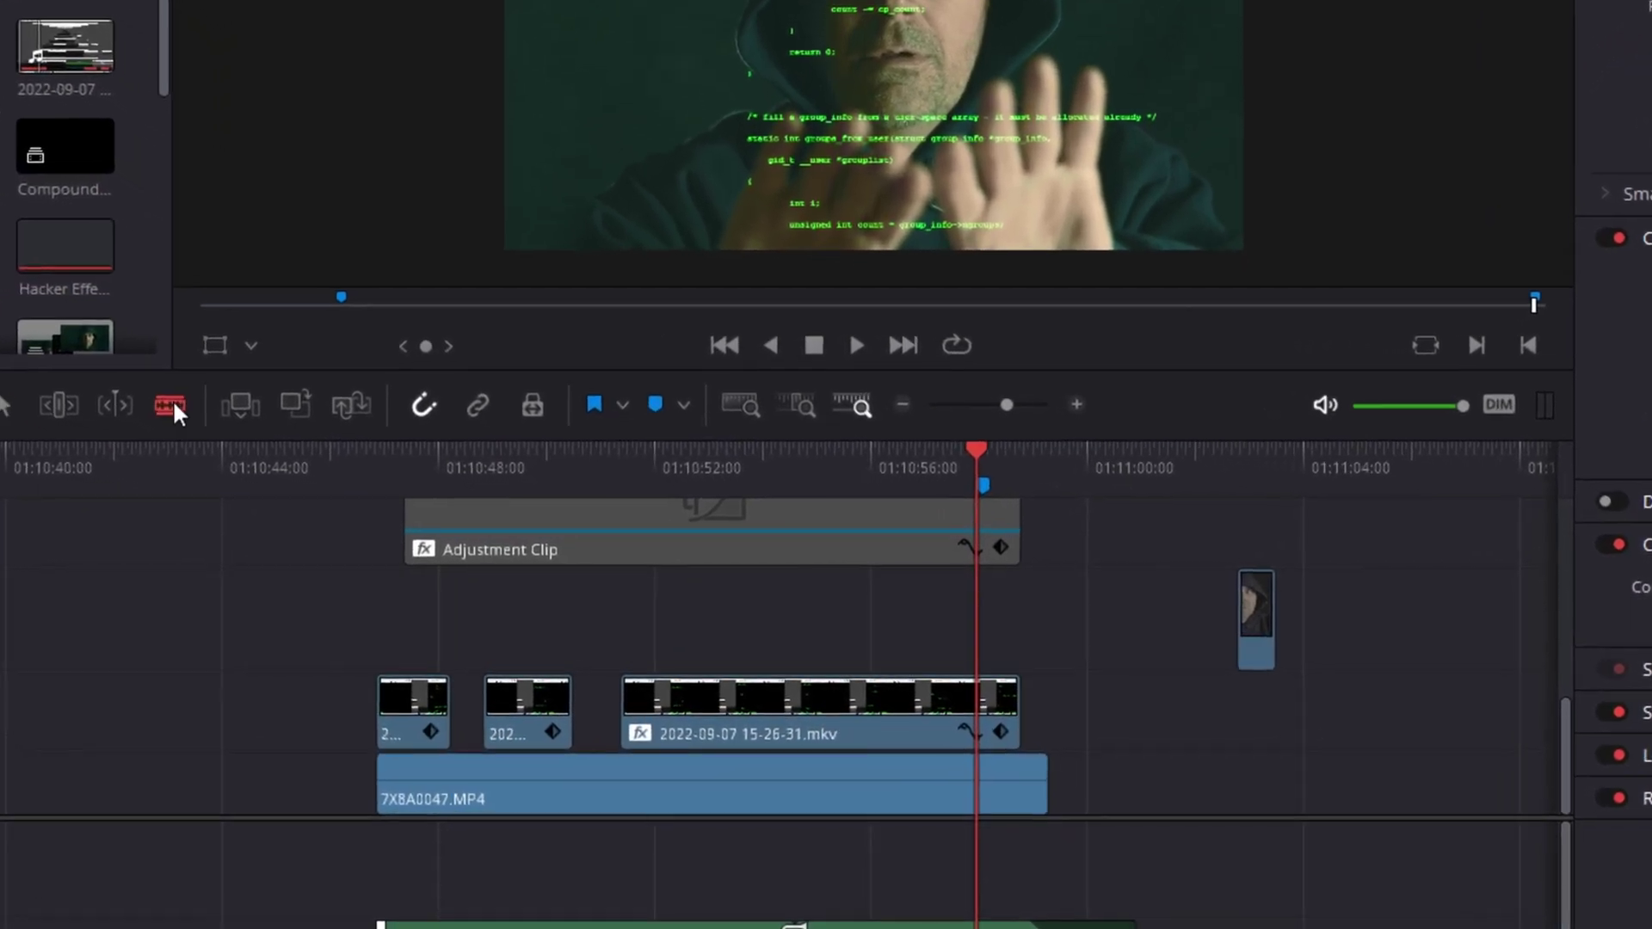
key("a")
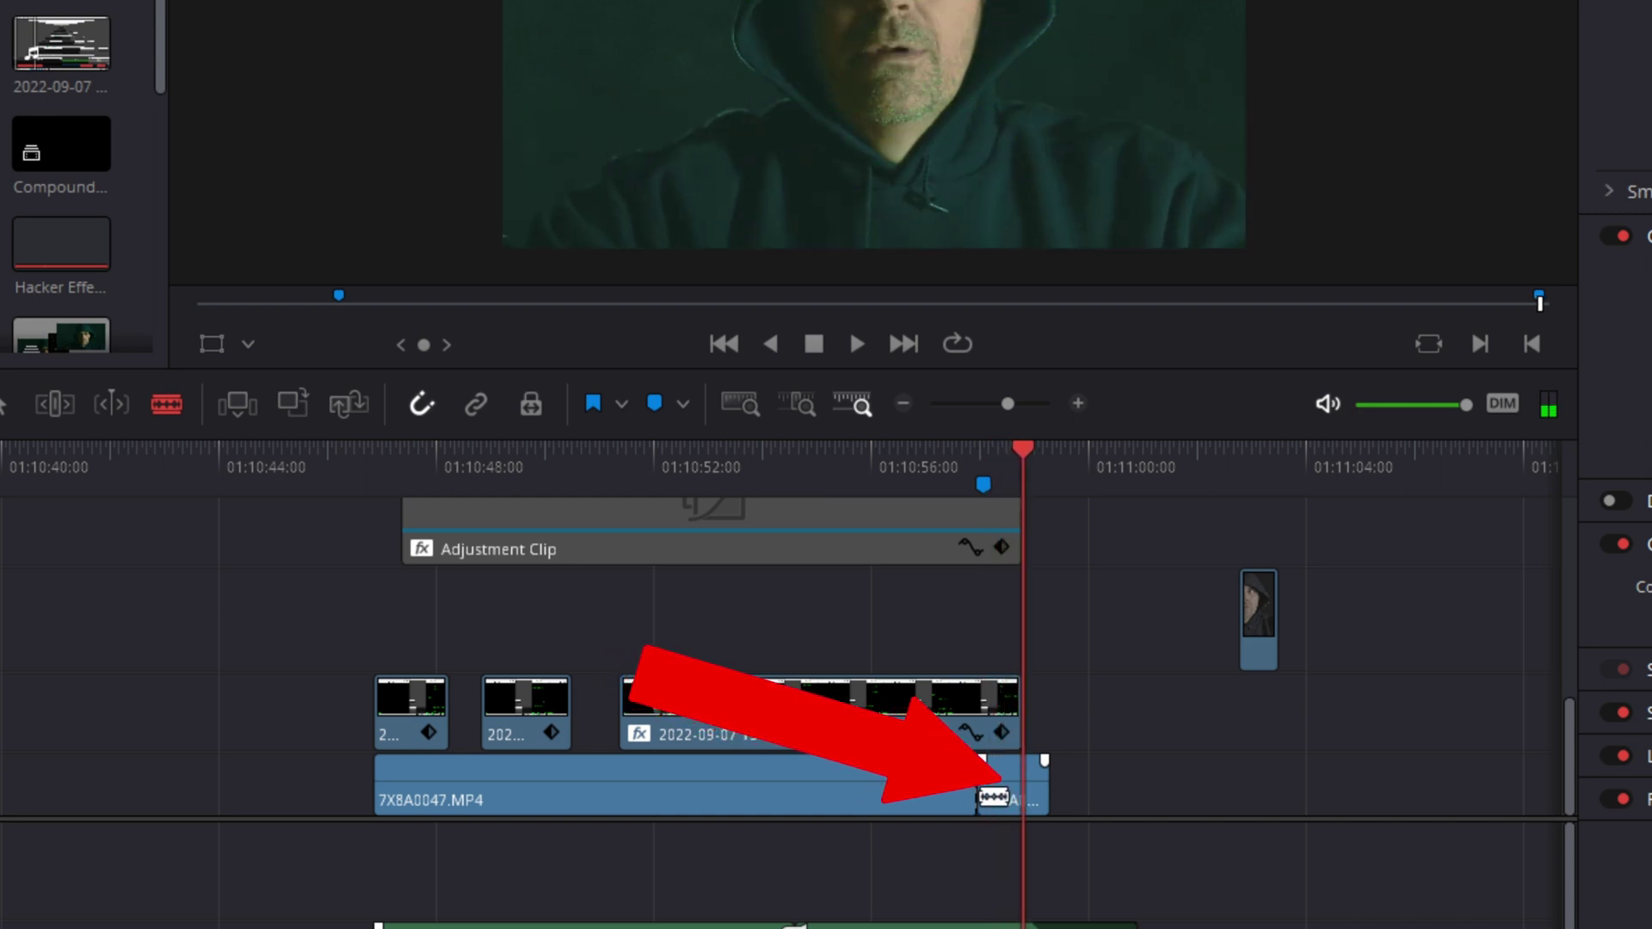
key("a")
left_click(1003, 788)
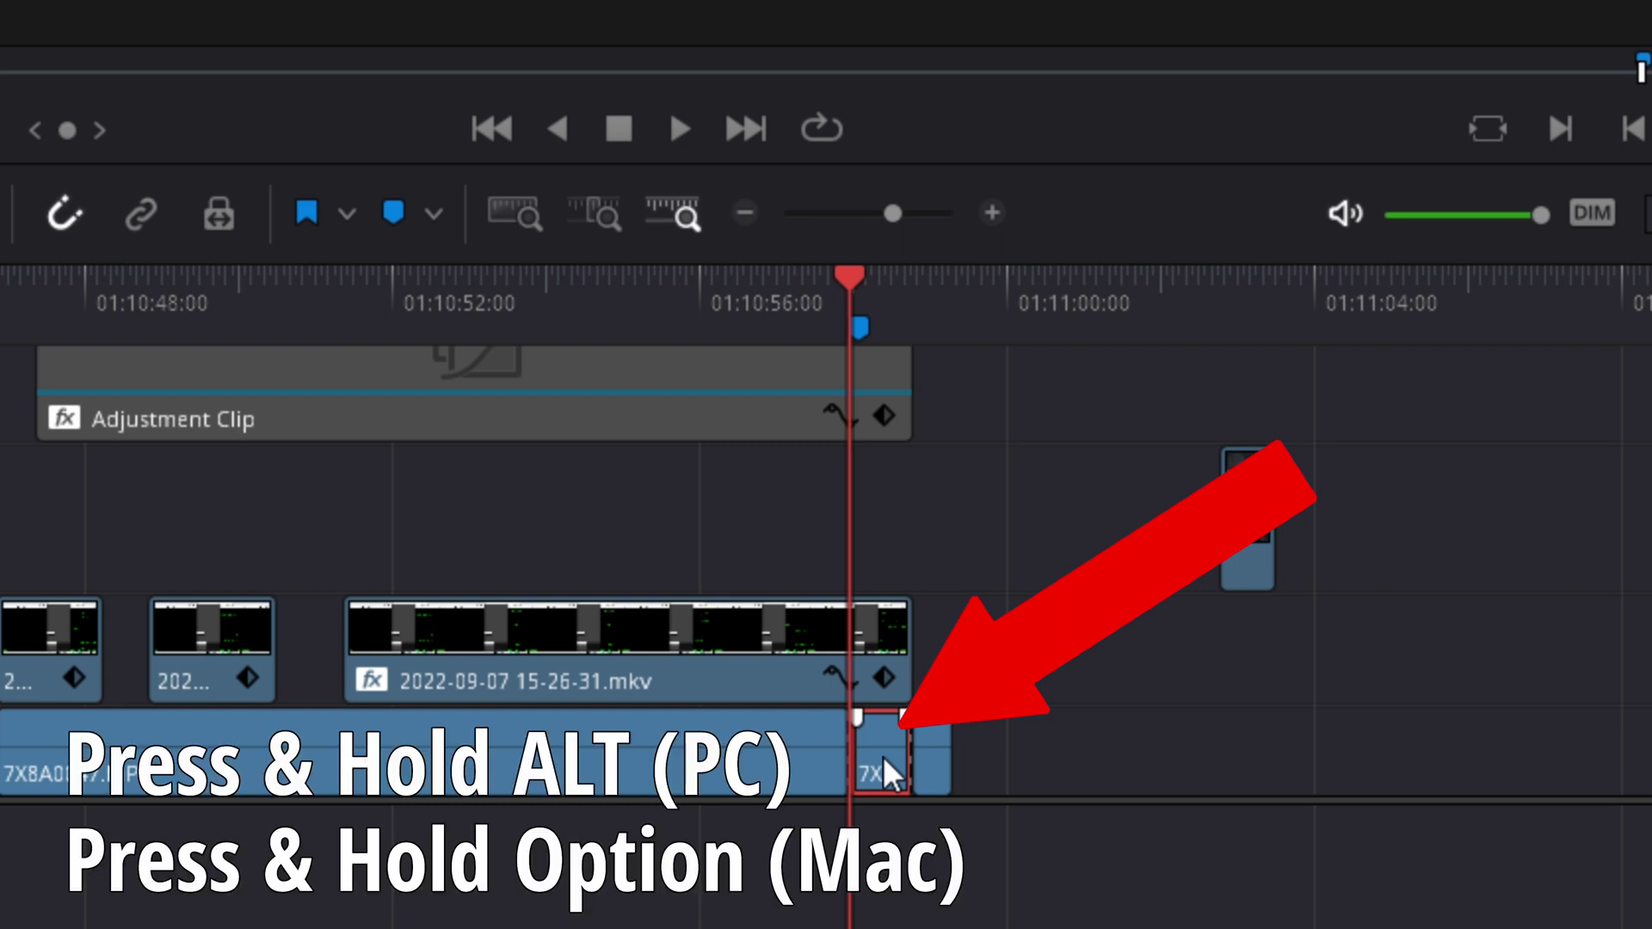
left_click_drag(883, 756, 885, 577)
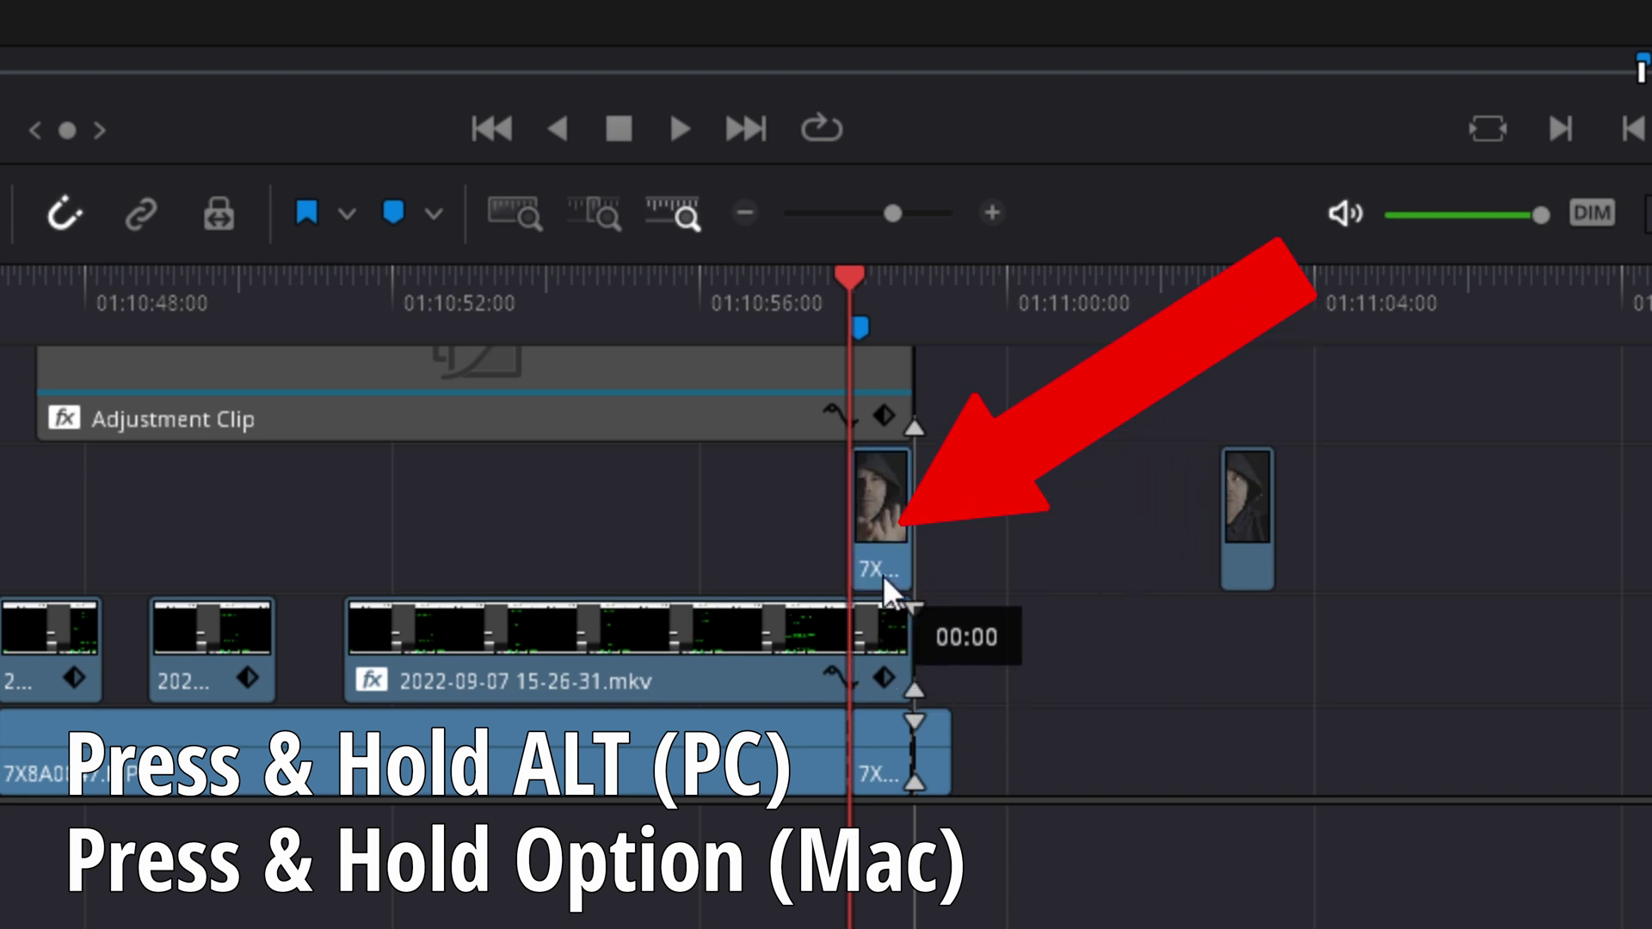
left_click(885, 526, "alt")
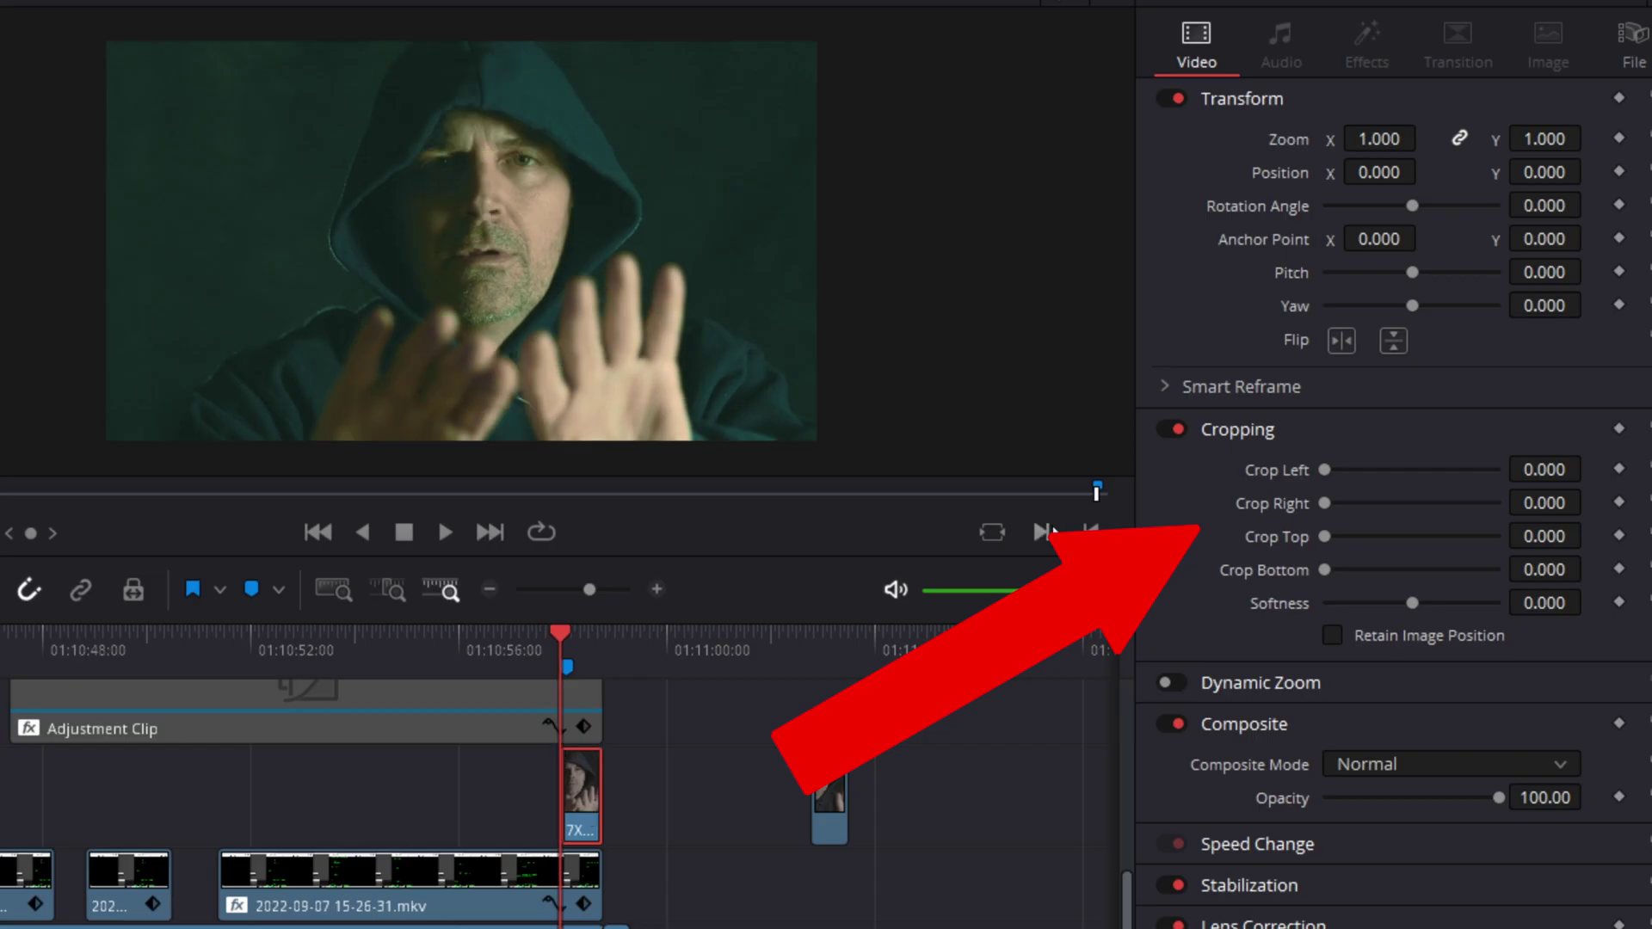
Set Crop Left on the lifted clip to about 825 and play back the revealed code
left_click_drag(1590, 467, 1590, 501)
key("space")
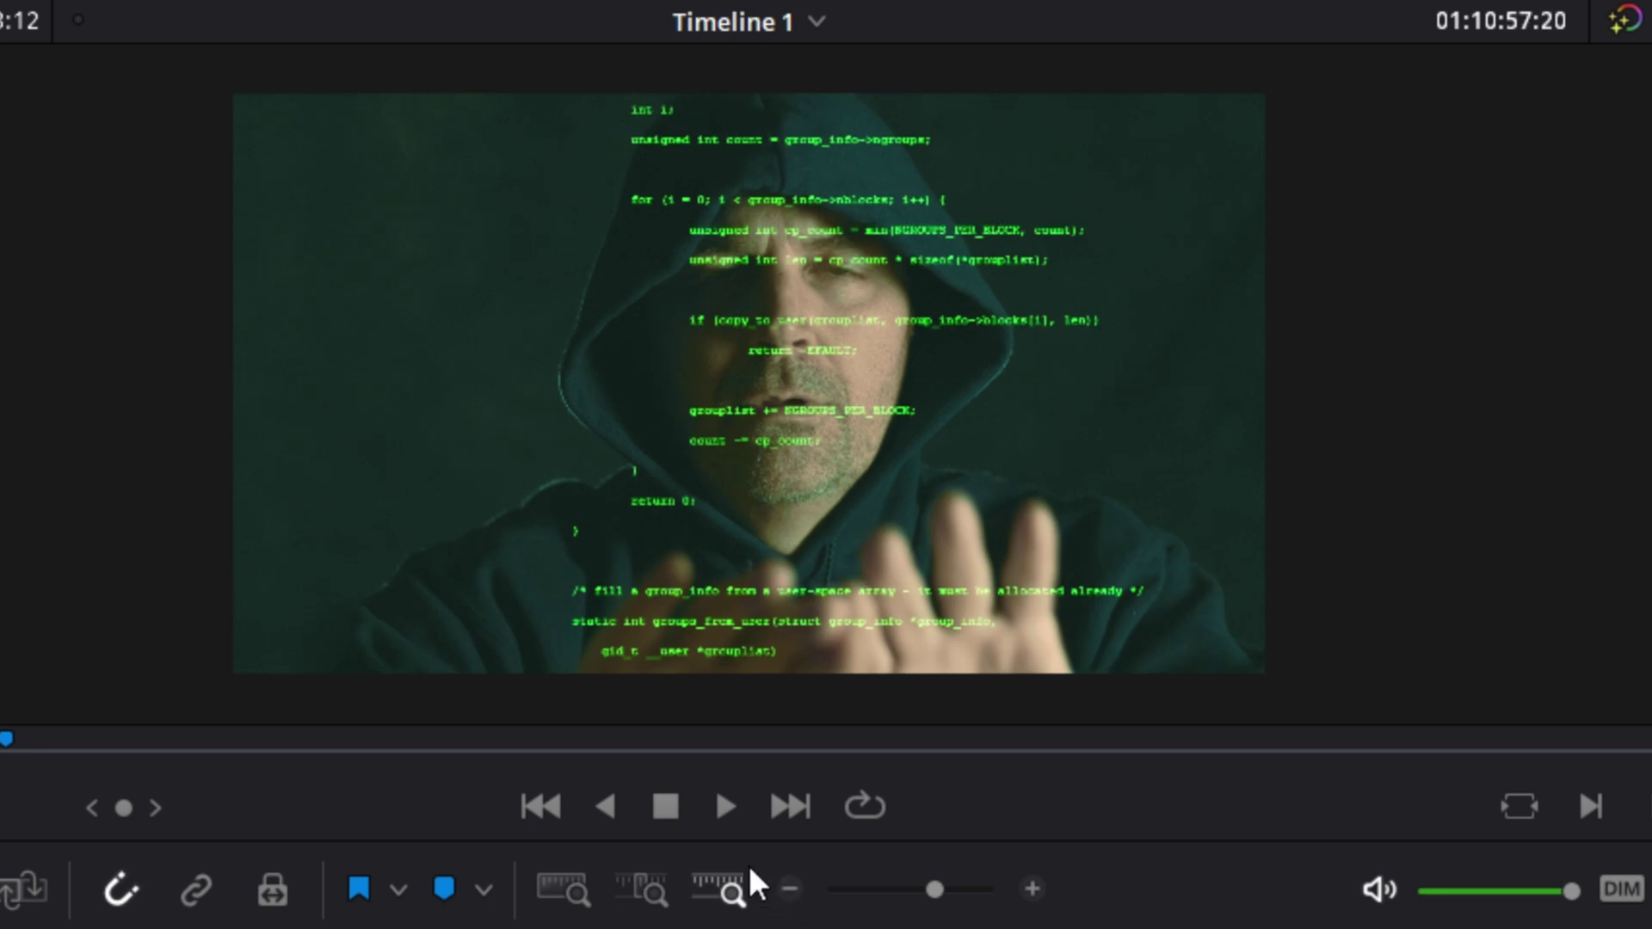
left_click(729, 804)
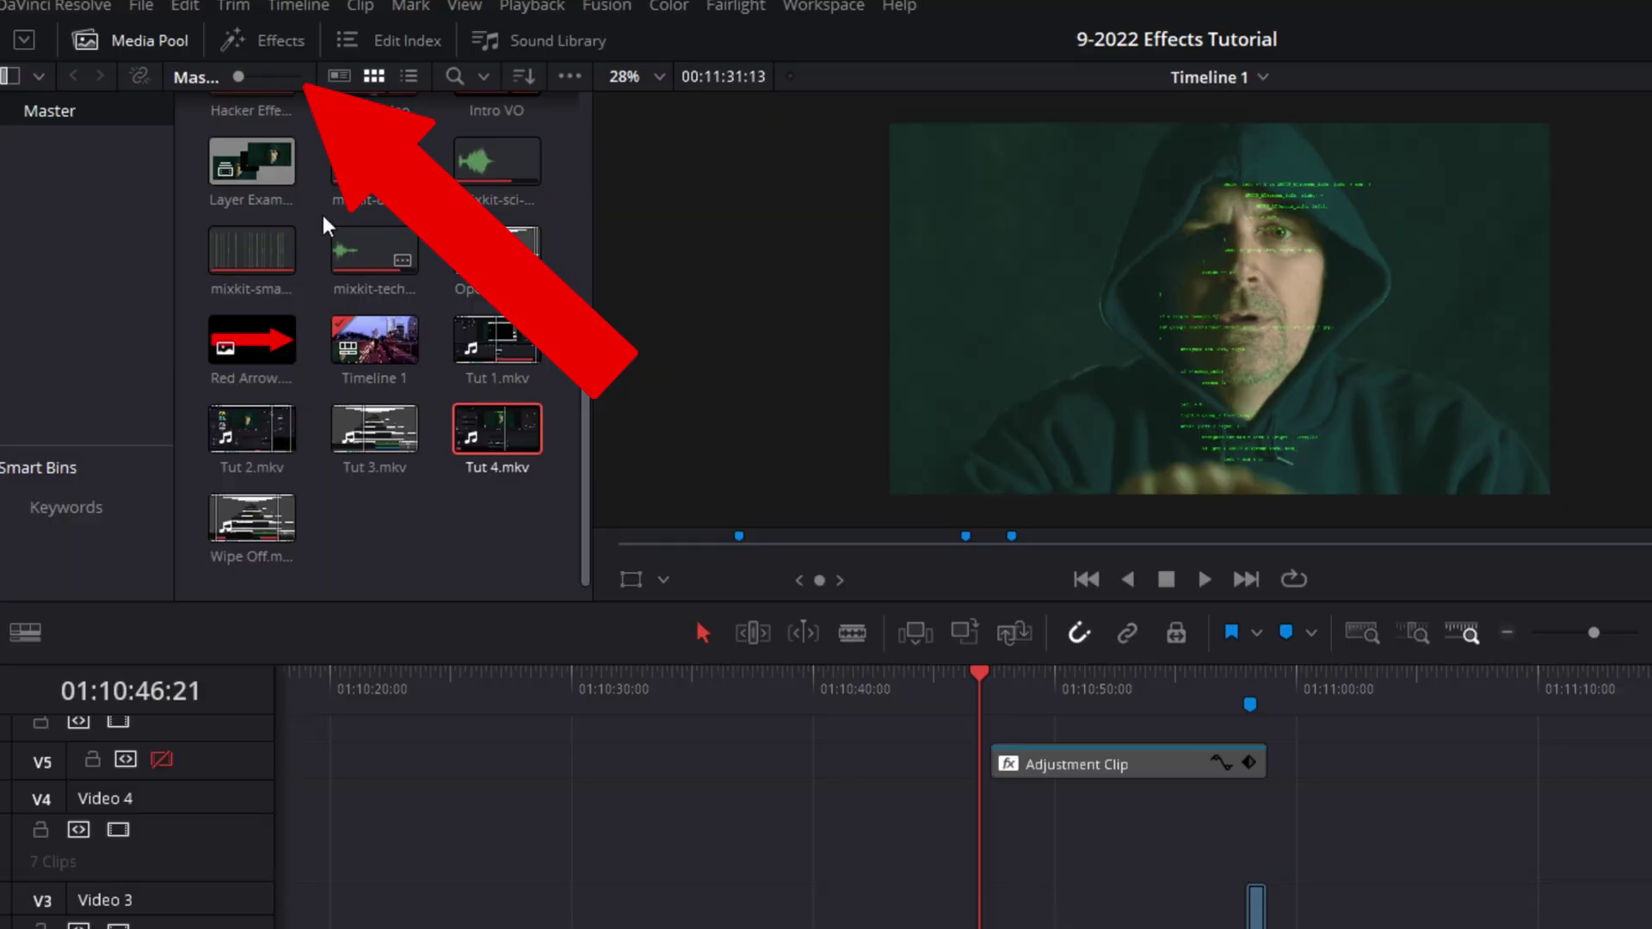
Add an Adjustment Clip on V4 aligned to the playhead and extend it over the hooded-man section
left_click(281, 43)
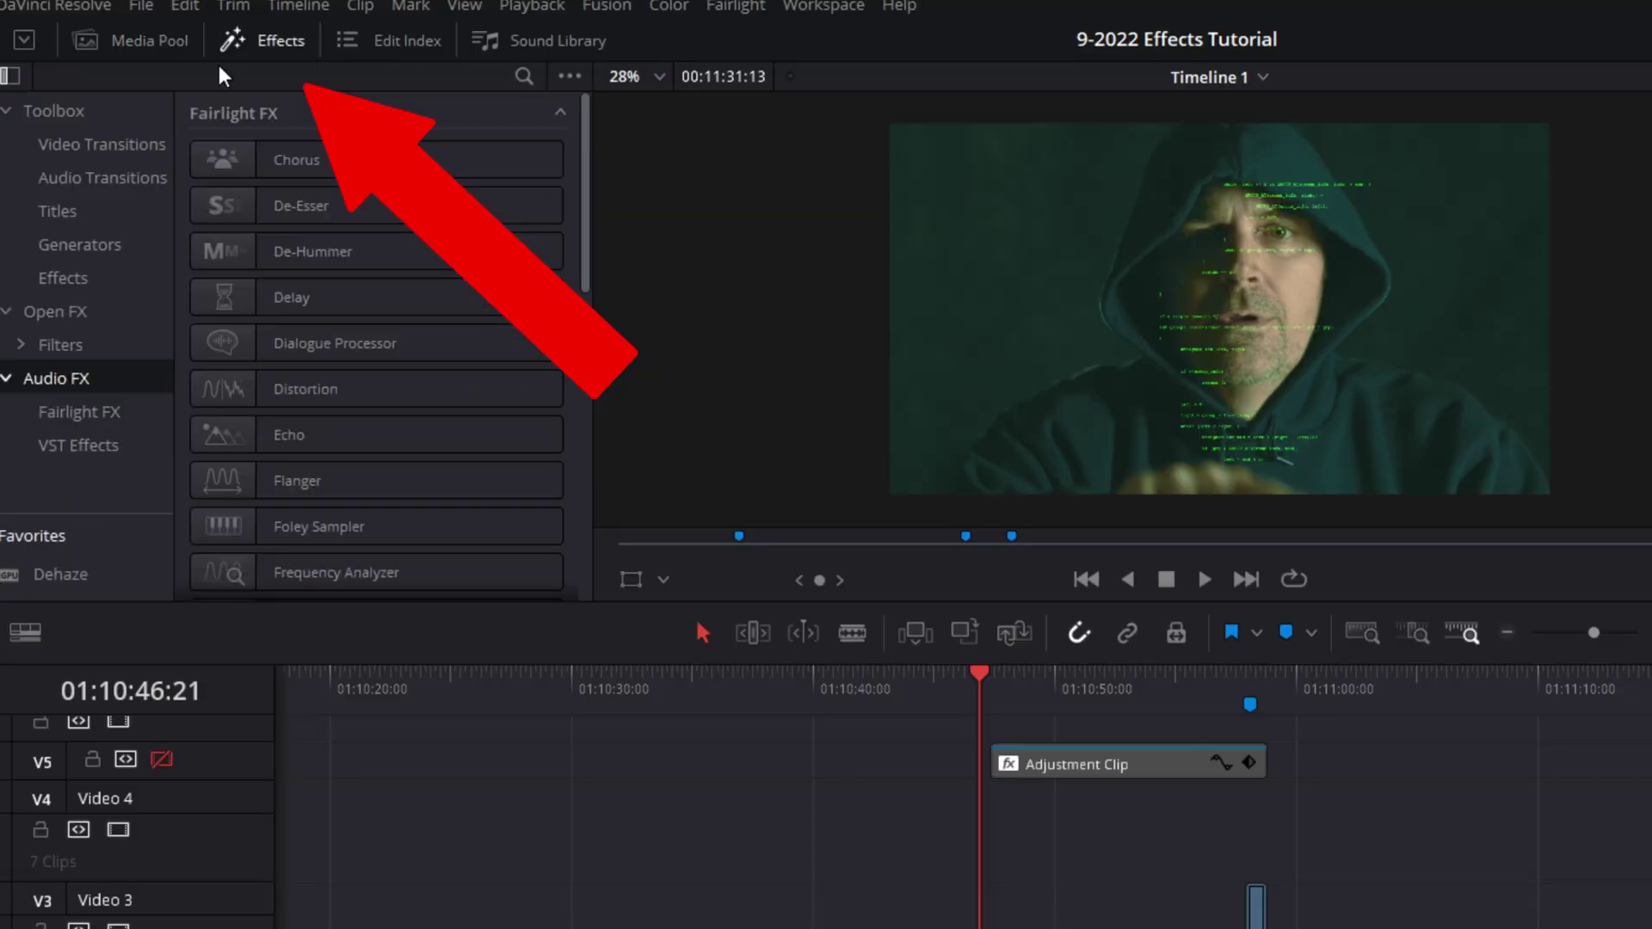
left_click(97, 279)
left_click_drag(207, 165, 995, 861)
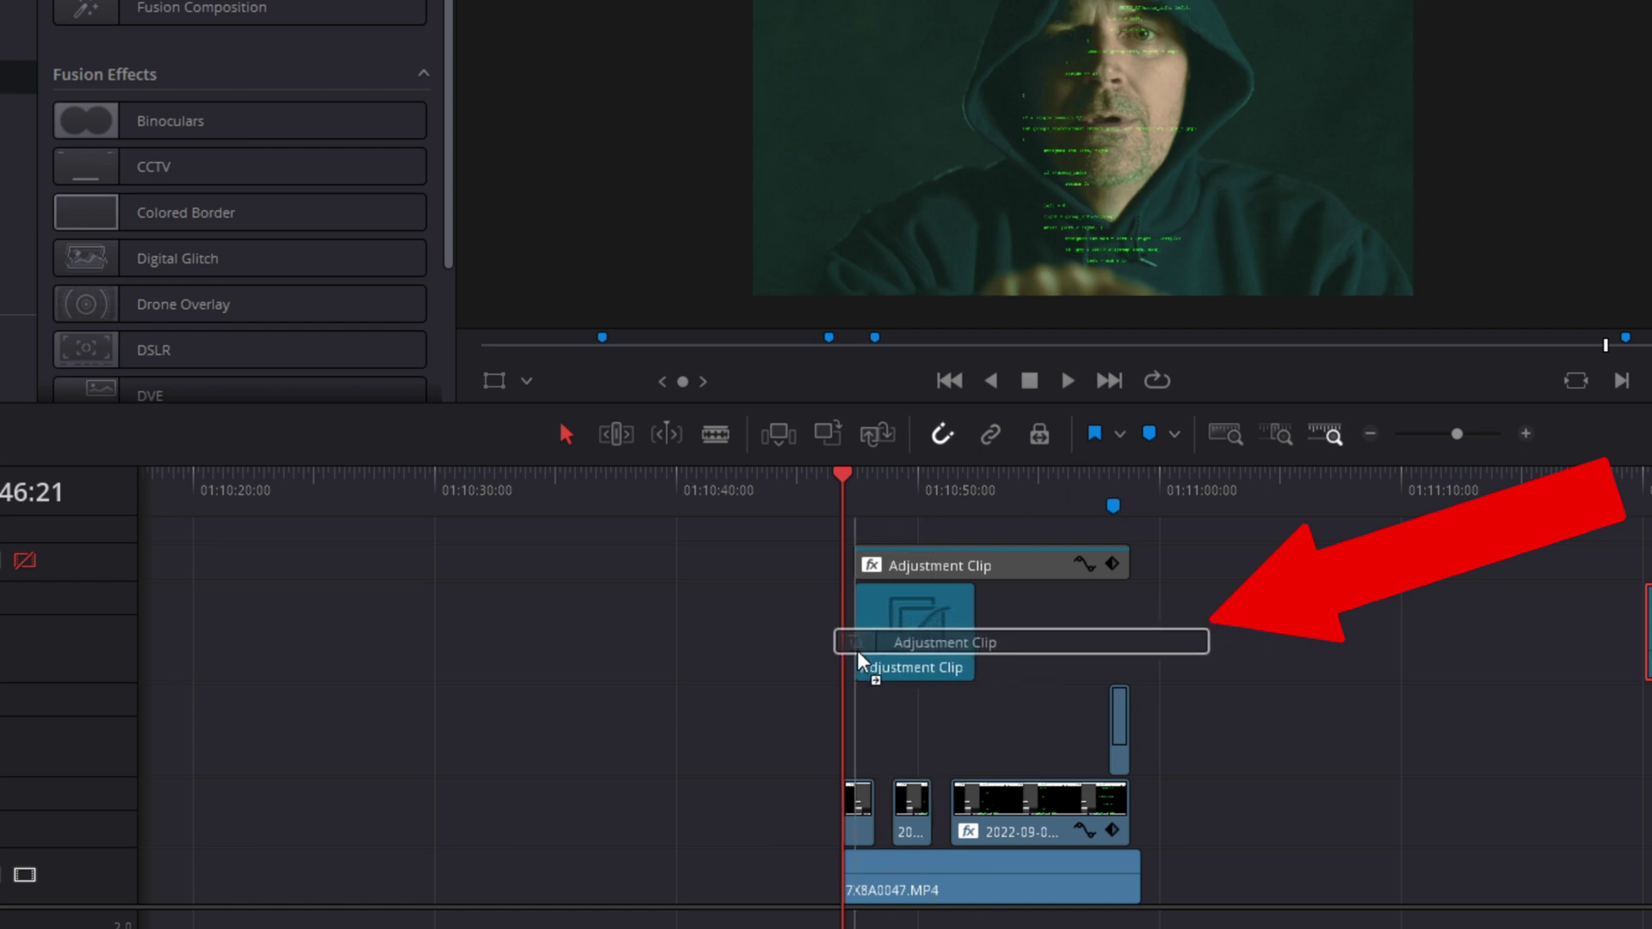
left_click_drag(858, 661, 846, 666)
left_click_drag(949, 633, 1127, 633)
Apply the Resolve FX Light Lens Reflections effect to the V4 adjustment clip
left_click(986, 643)
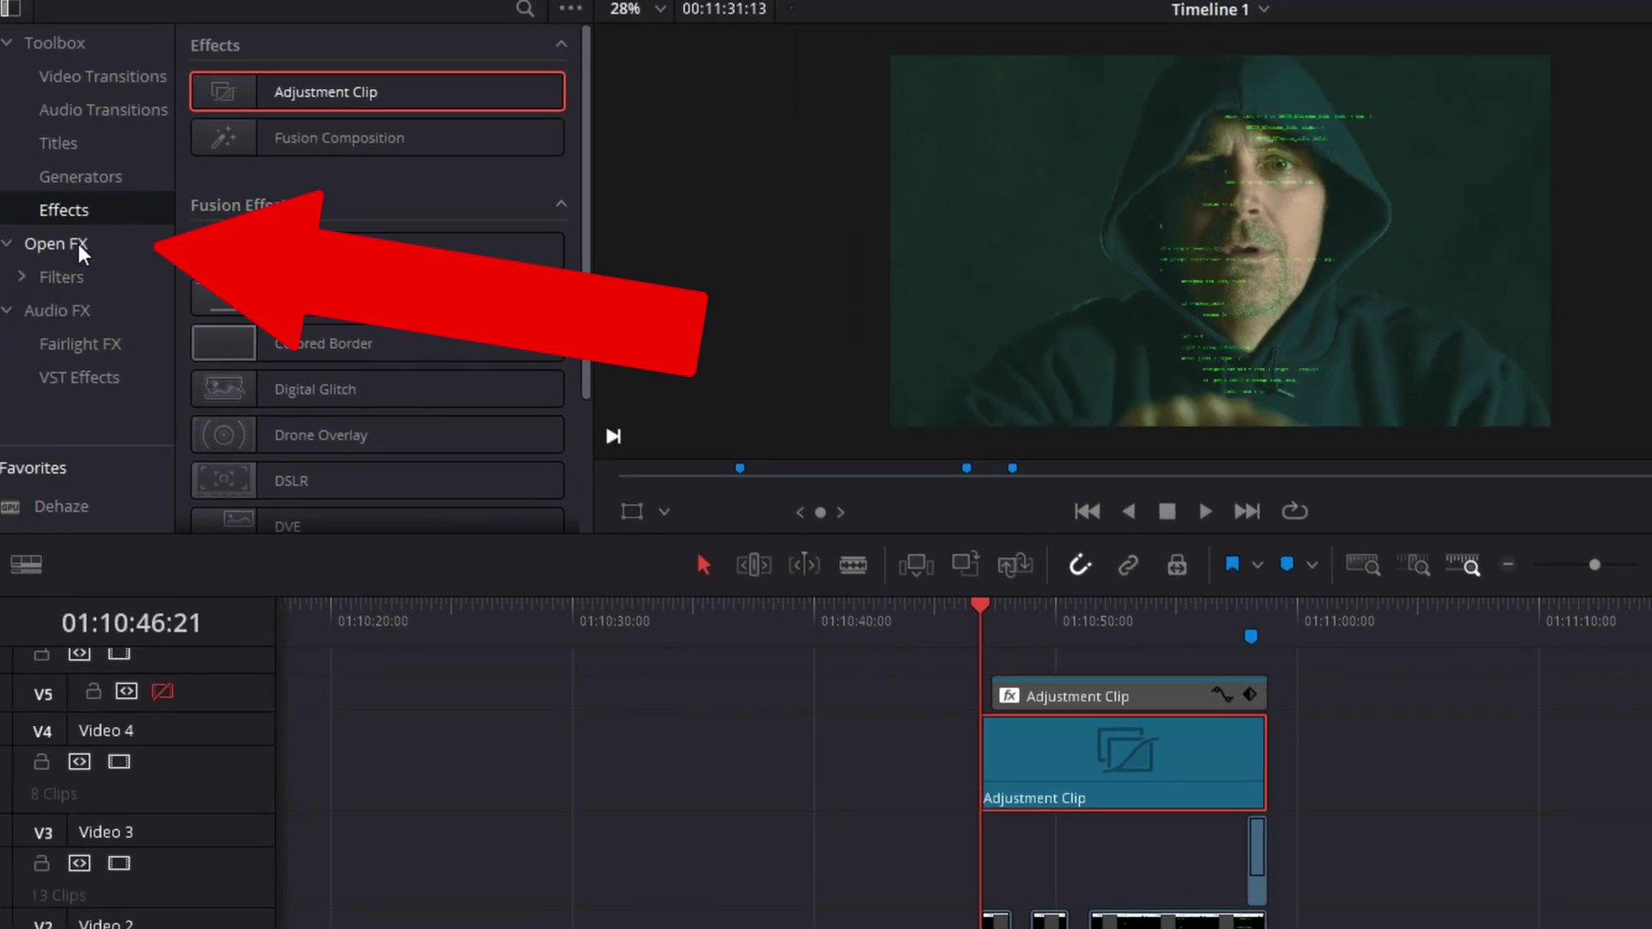
left_click(30, 245)
scroll(447, 353, "down", 10)
scroll(422, 349, "down", 10)
left_click_drag(413, 193, 1095, 752)
Show the adjustment clip's Lens Reflections controls in a full-height Inspector and adjust the Reflecting Element sliders
double_click(1076, 755)
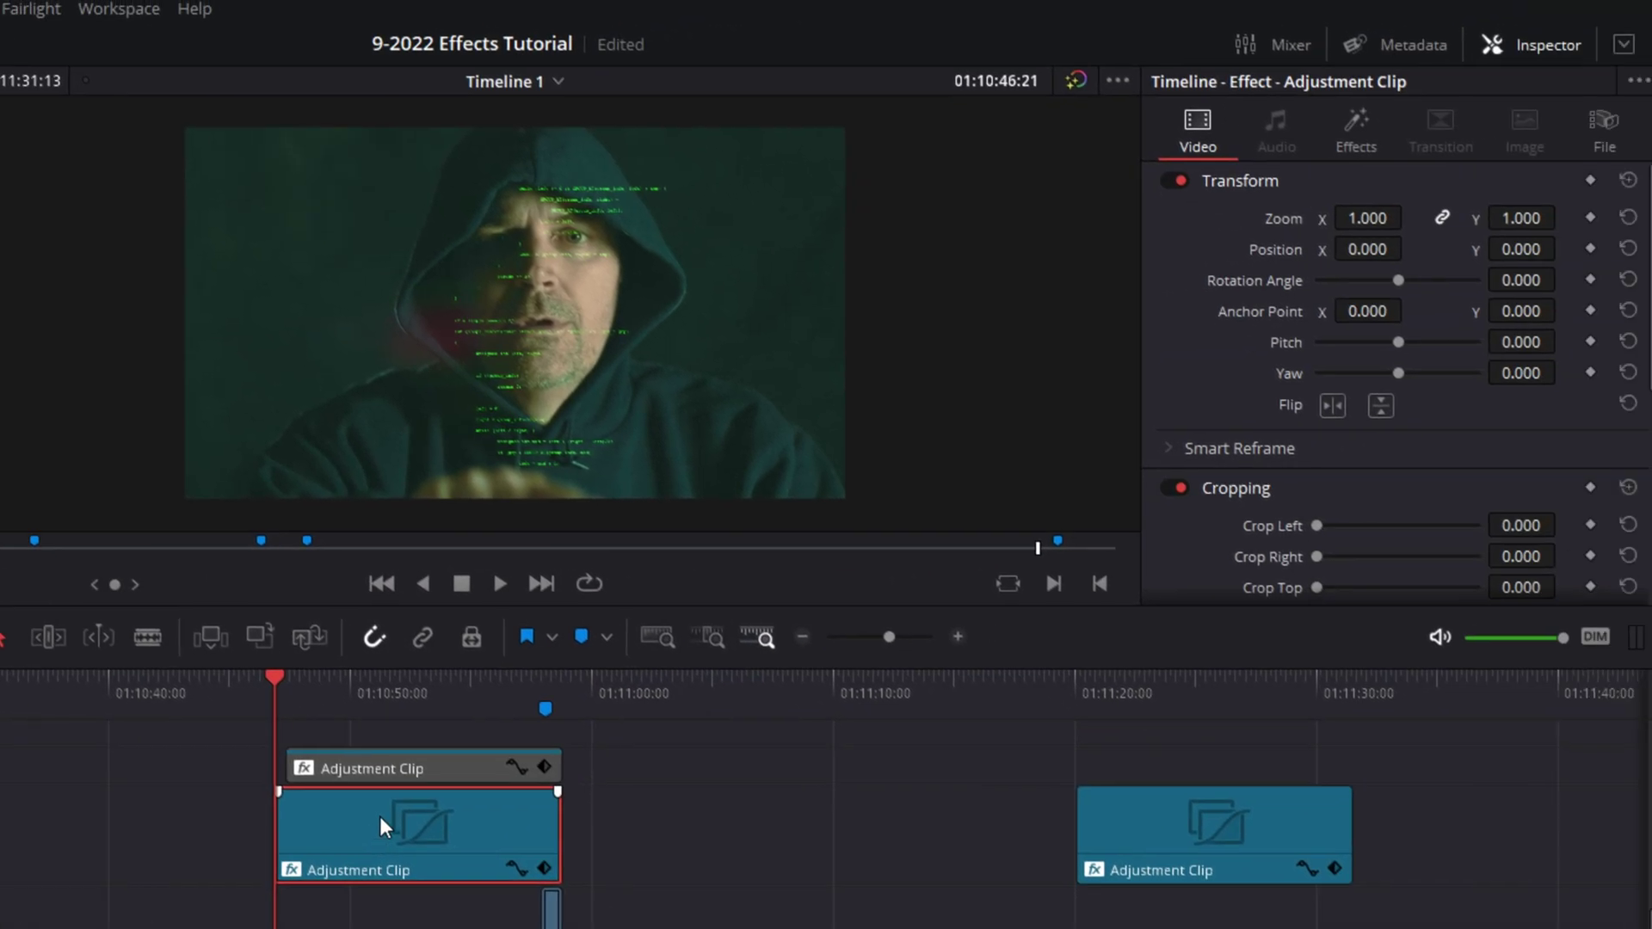
left_click(1356, 127)
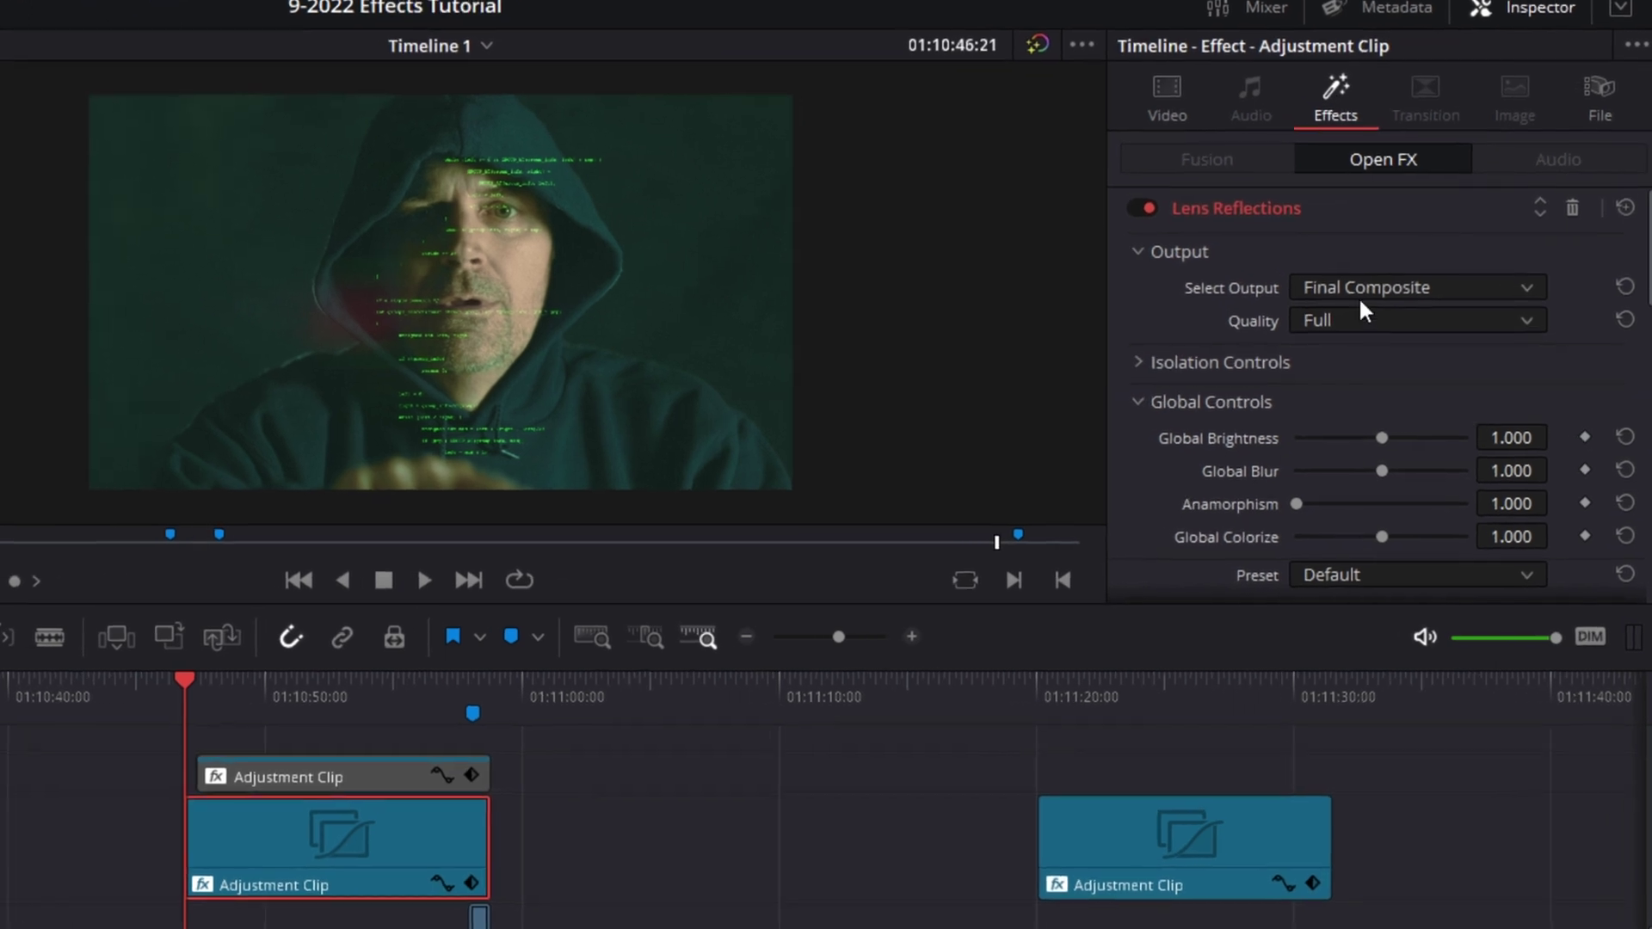
left_click(1620, 7)
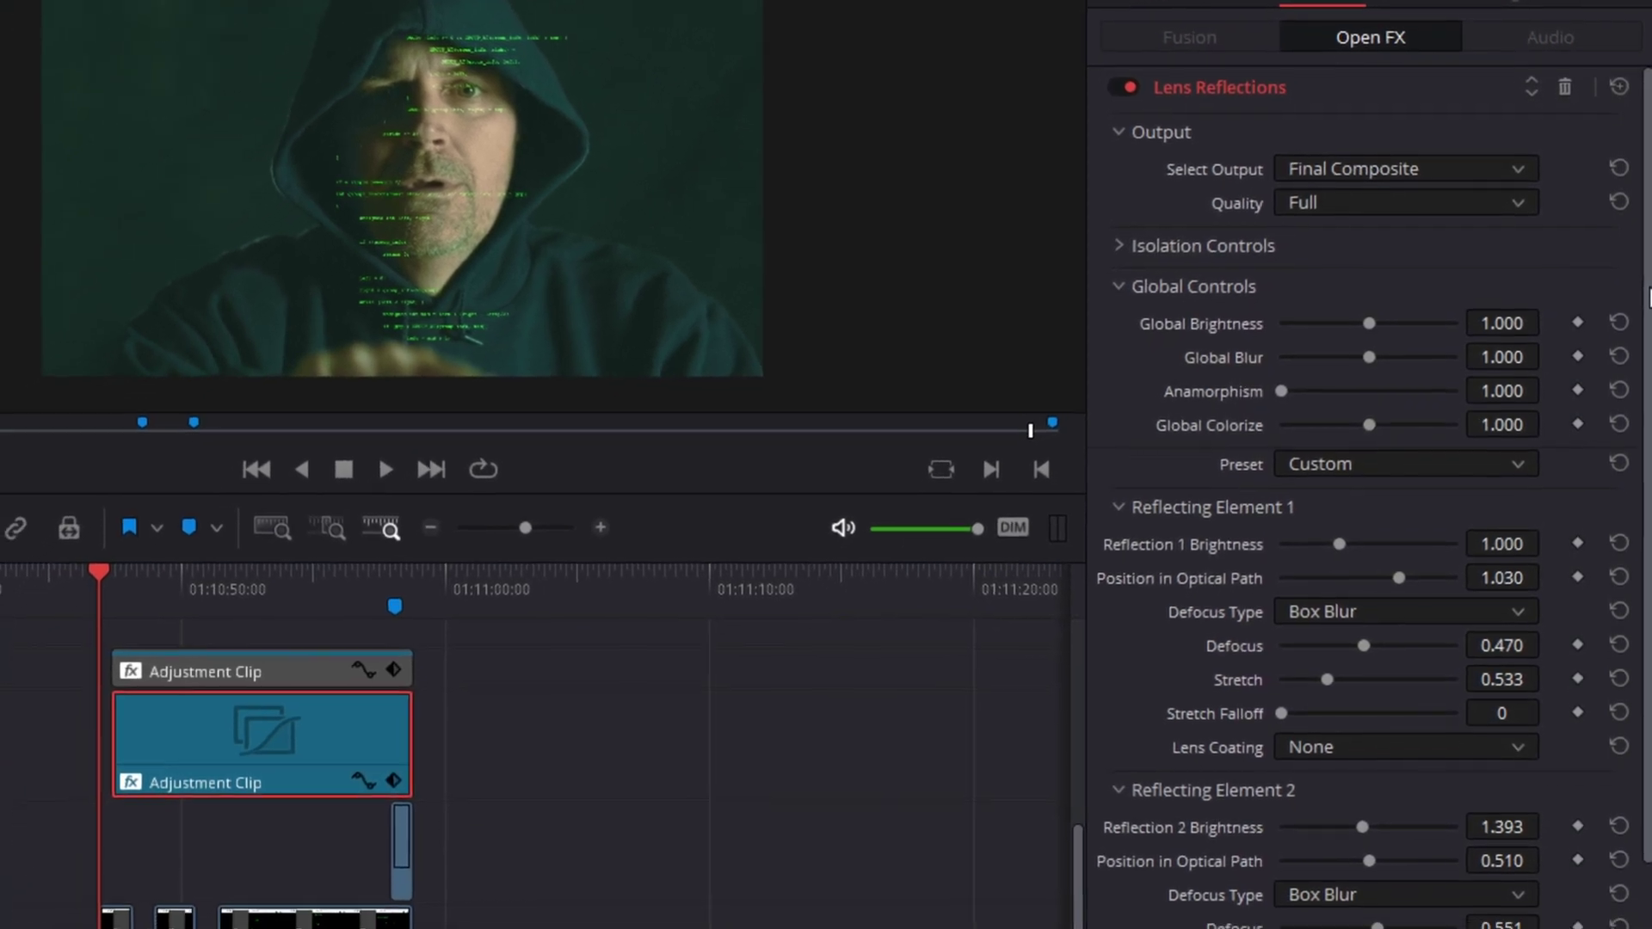
left_click_drag(1650, 299, 1647, 538)
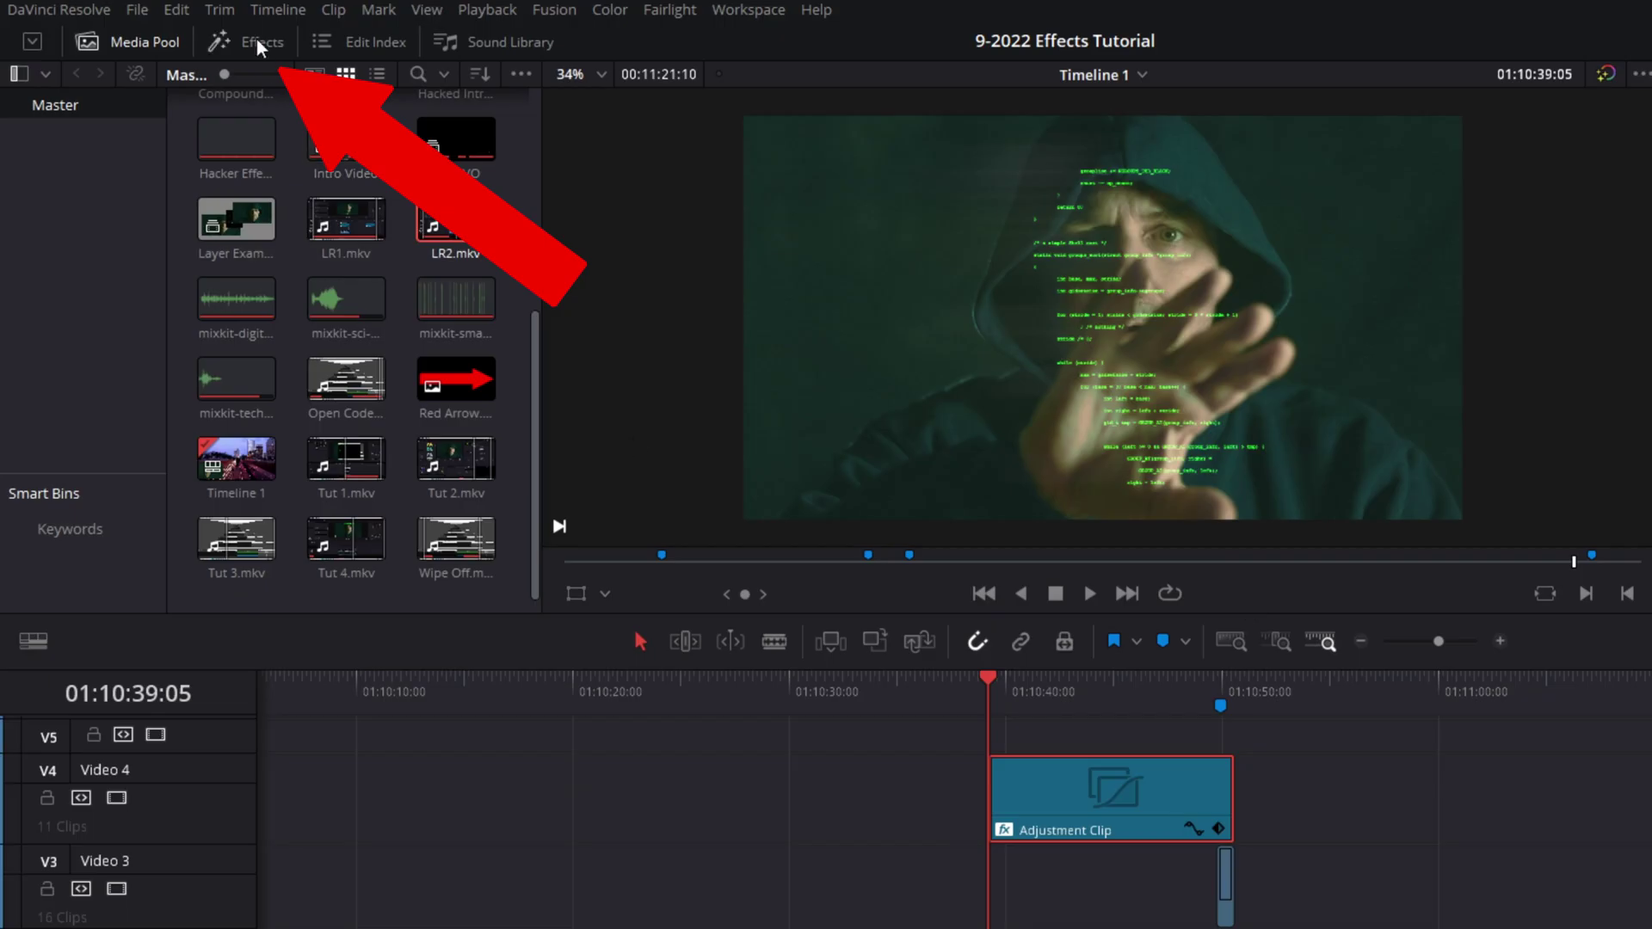
Place a new Adjustment Clip on V5 at the playhead and lengthen its end
left_click(258, 45)
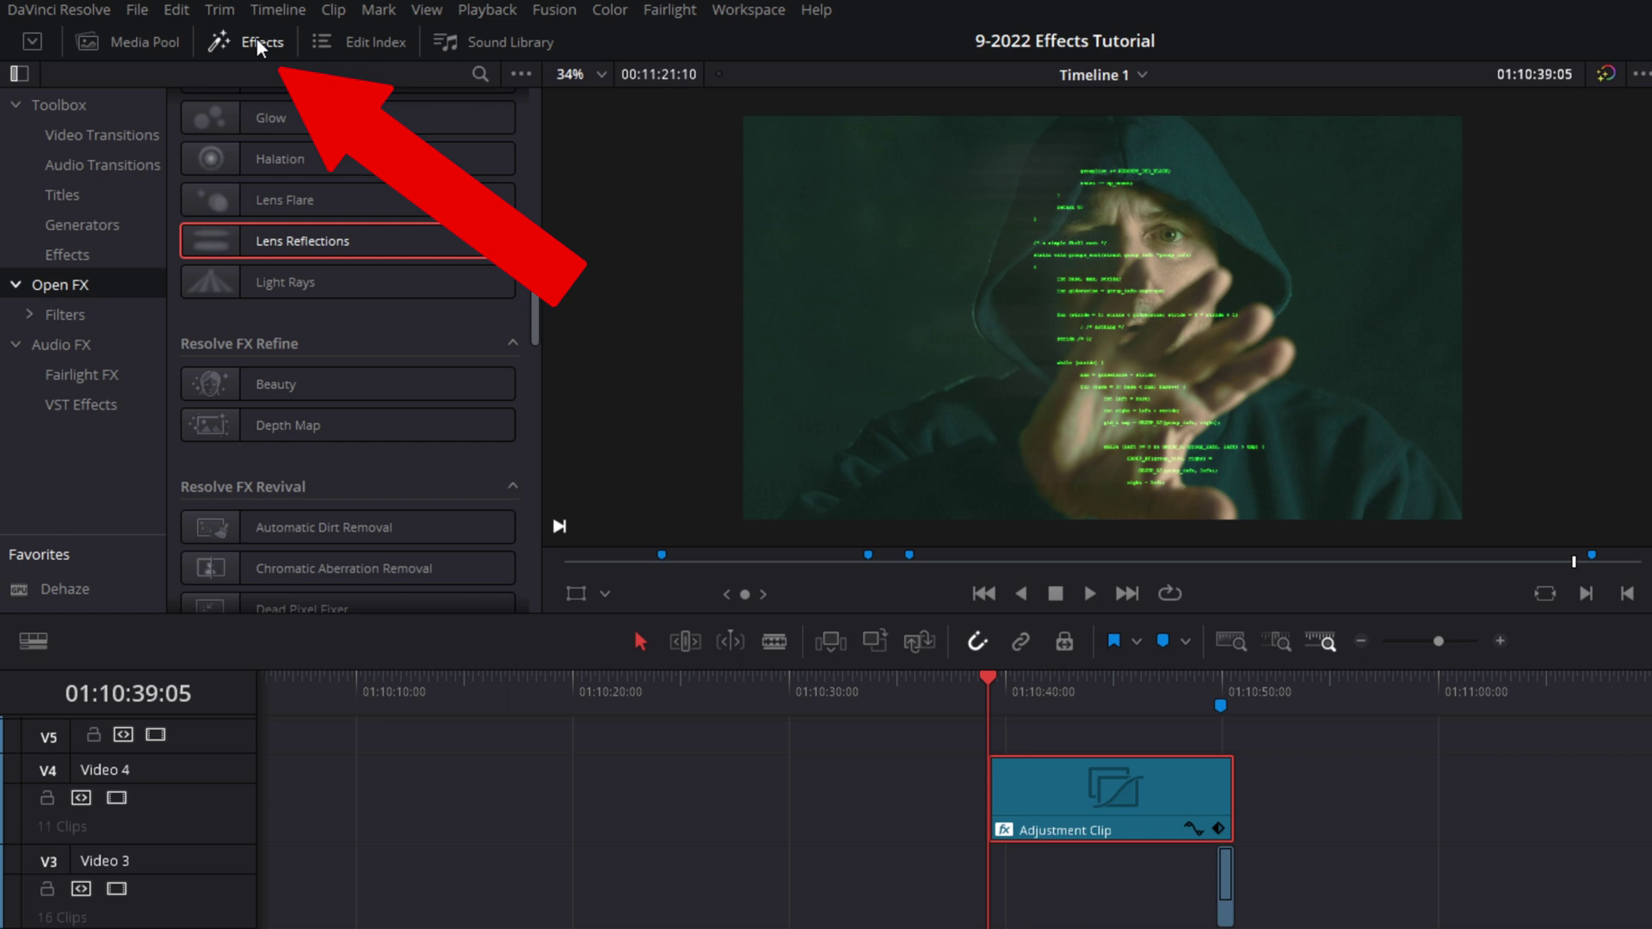
left_click(89, 257)
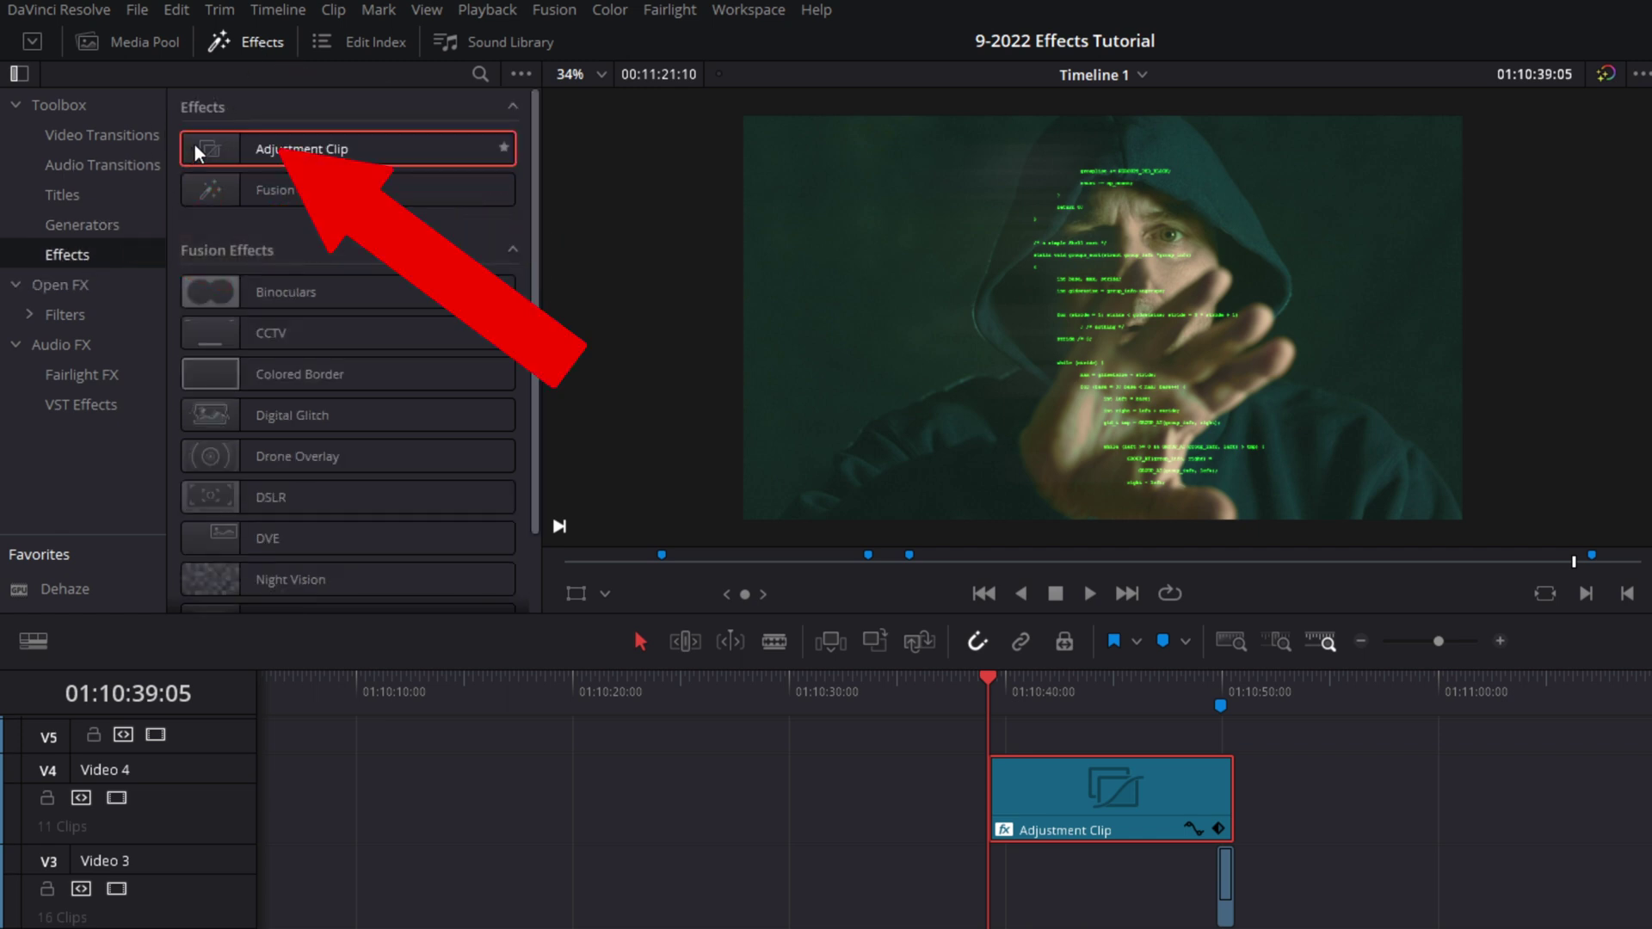
left_click_drag(1058, 742, 991, 747)
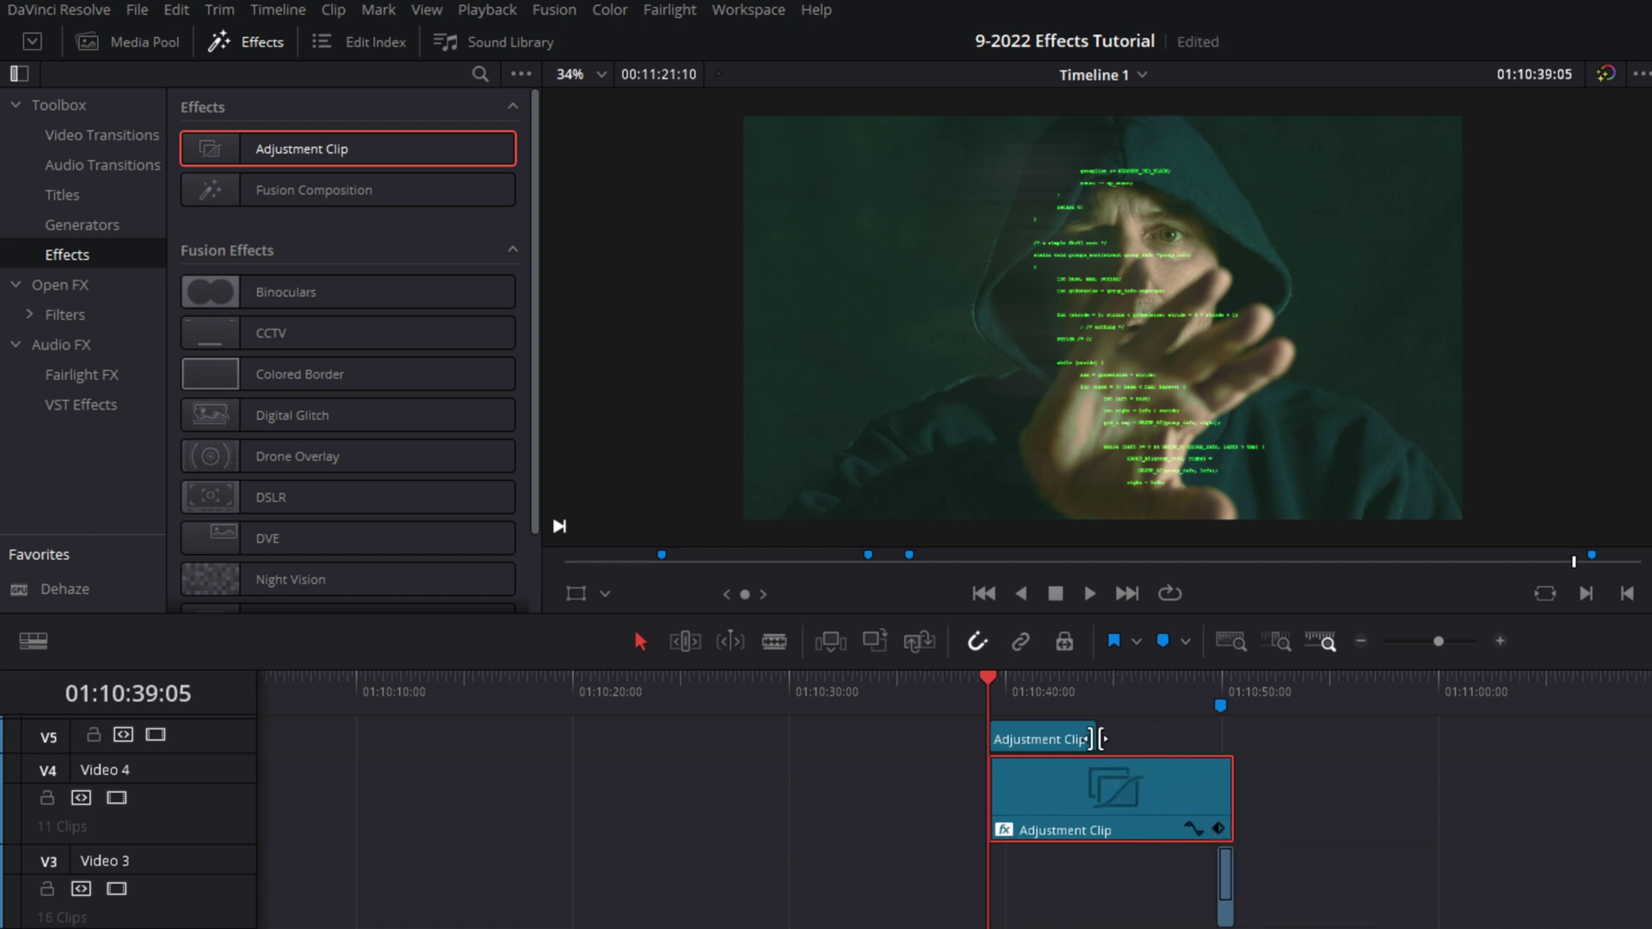
left_click_drag(1091, 738, 1236, 738)
Apply the Open FX Ripples effect to the V5 adjustment clip
left_click(95, 285)
scroll(339, 424, "down", 15)
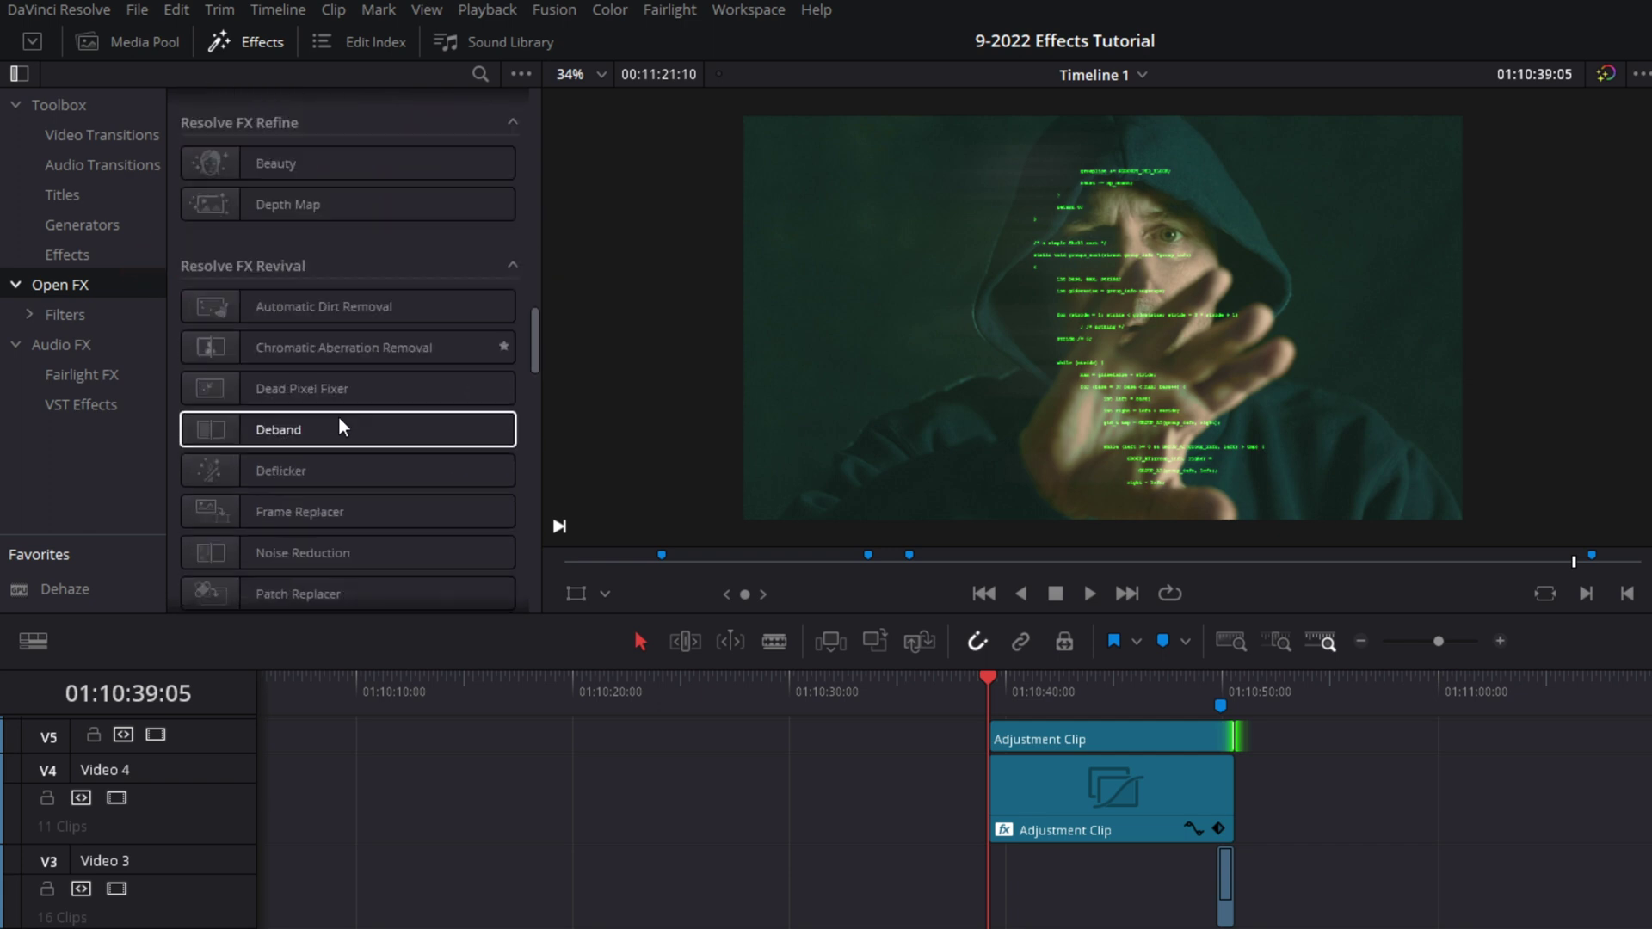
scroll(339, 424, "down", 10)
left_click_drag(214, 445, 1111, 747)
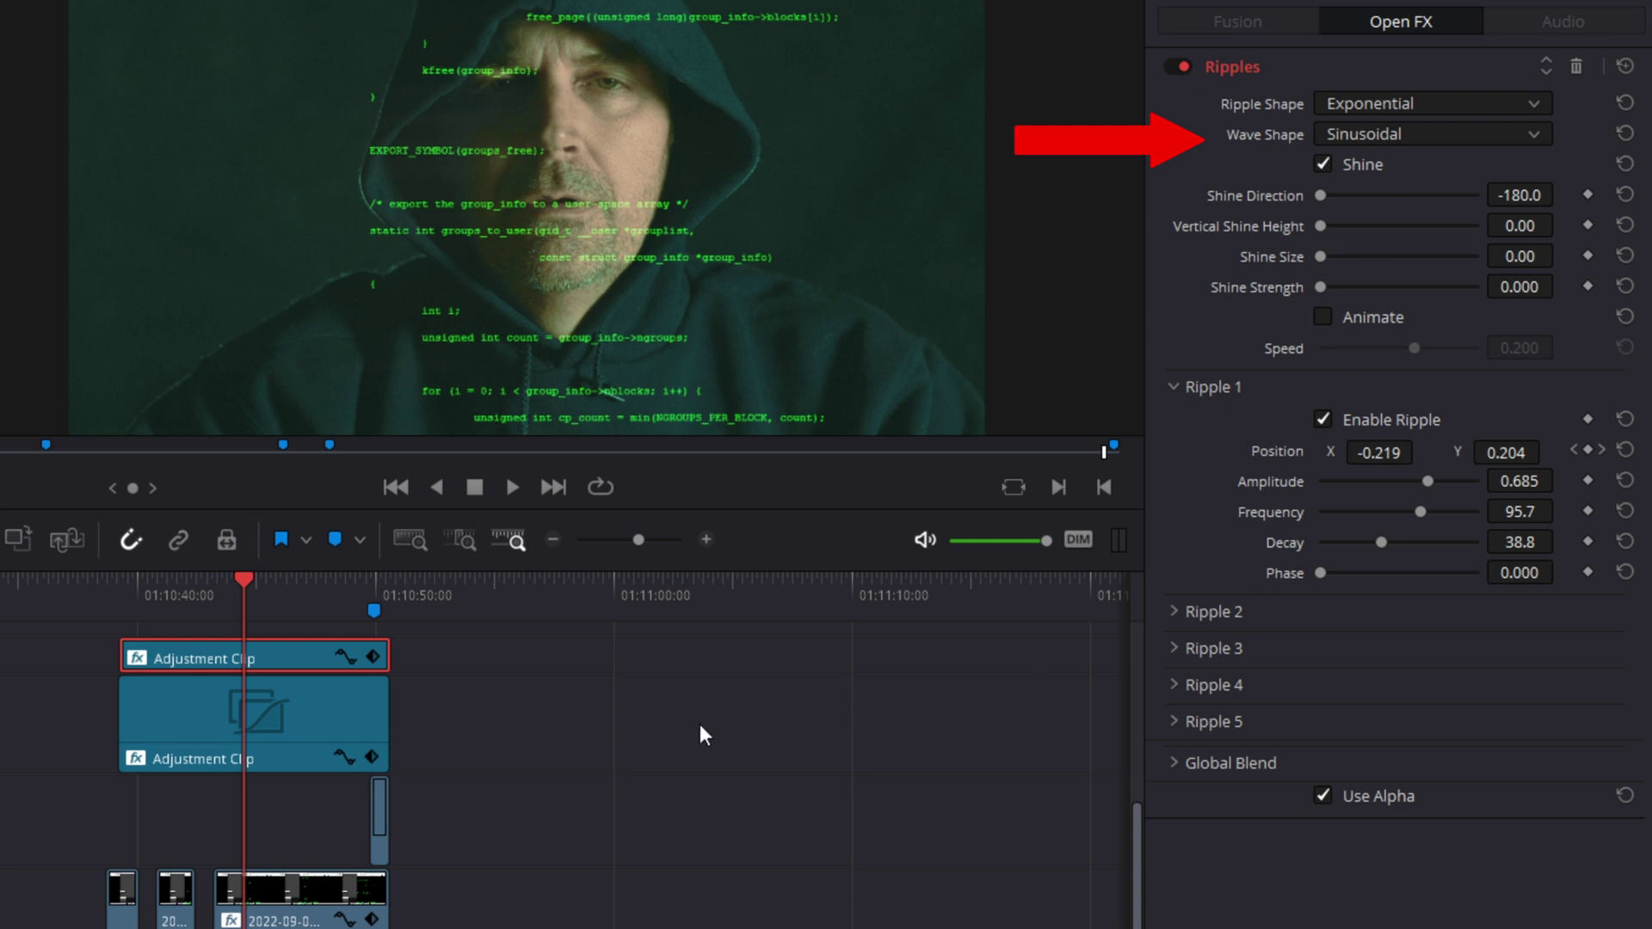
Expand the Ripples Global Blend settings and play from the adjustment clip's start to preview the ripples
scroll(700, 727, "down", 1)
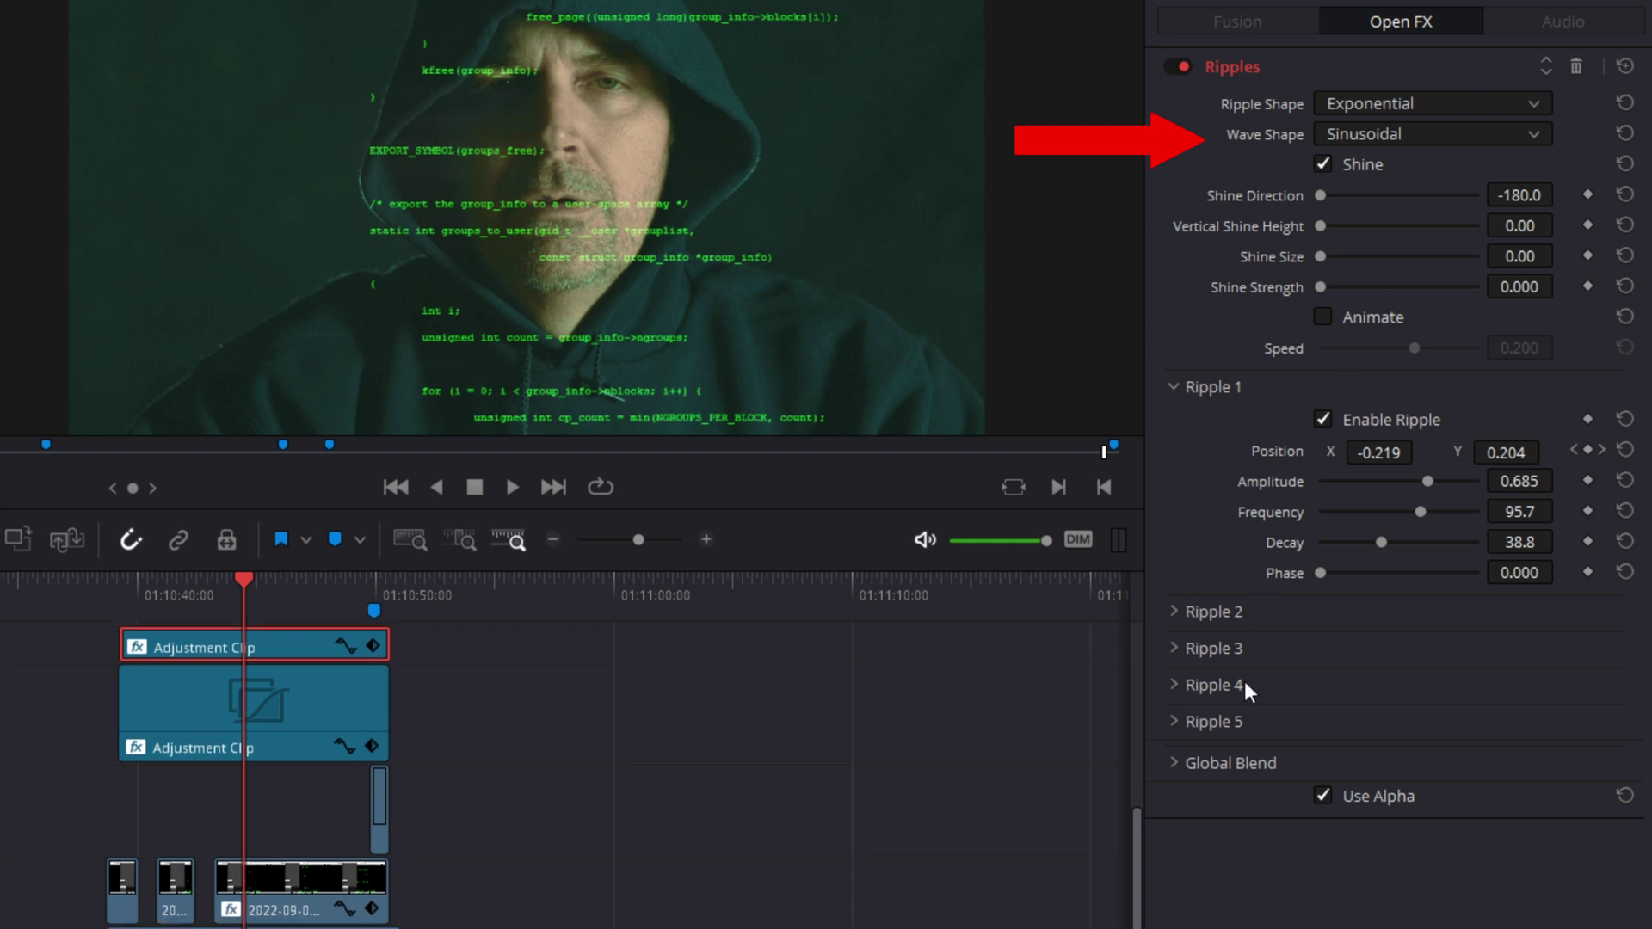
left_click(1175, 763)
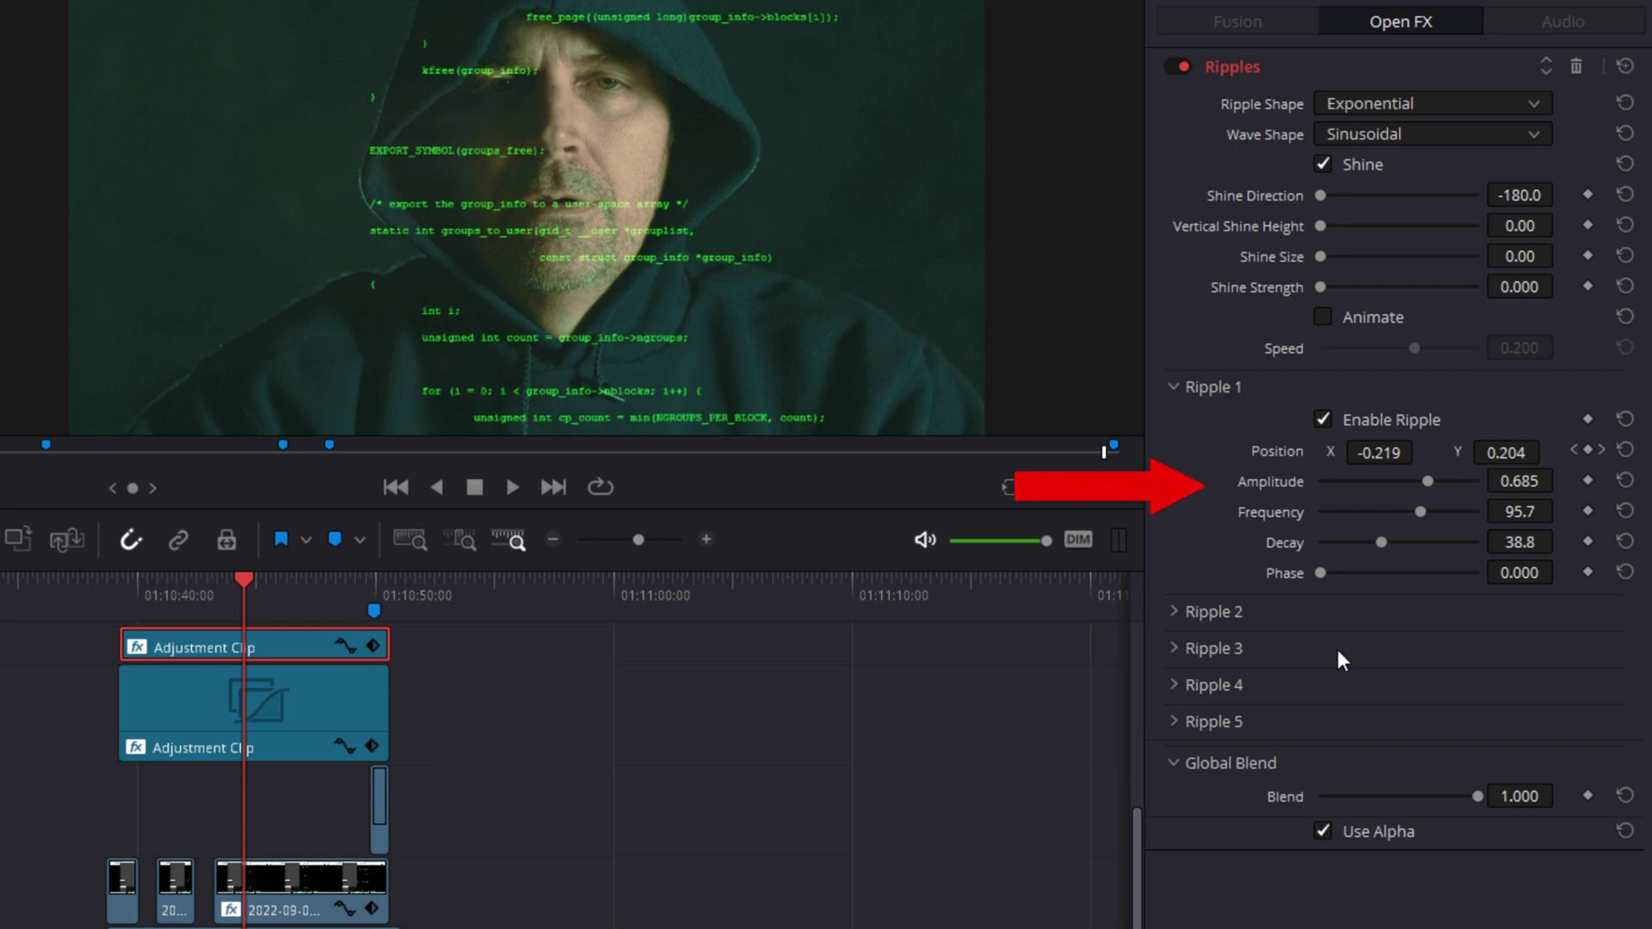
left_click(127, 587)
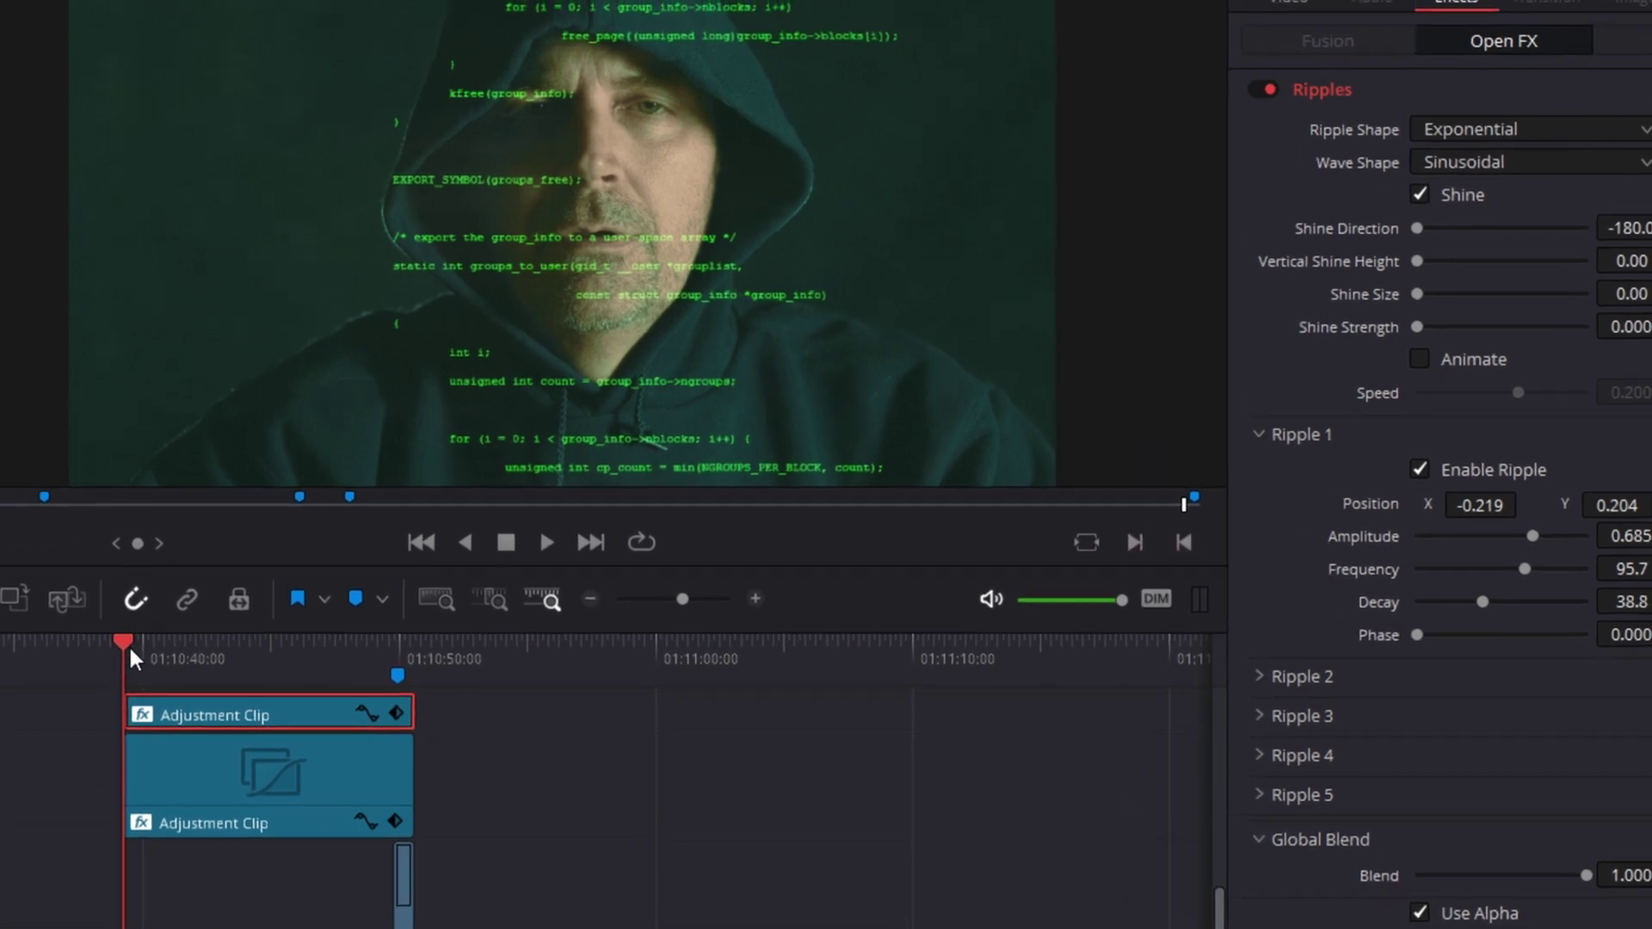
left_click(547, 542)
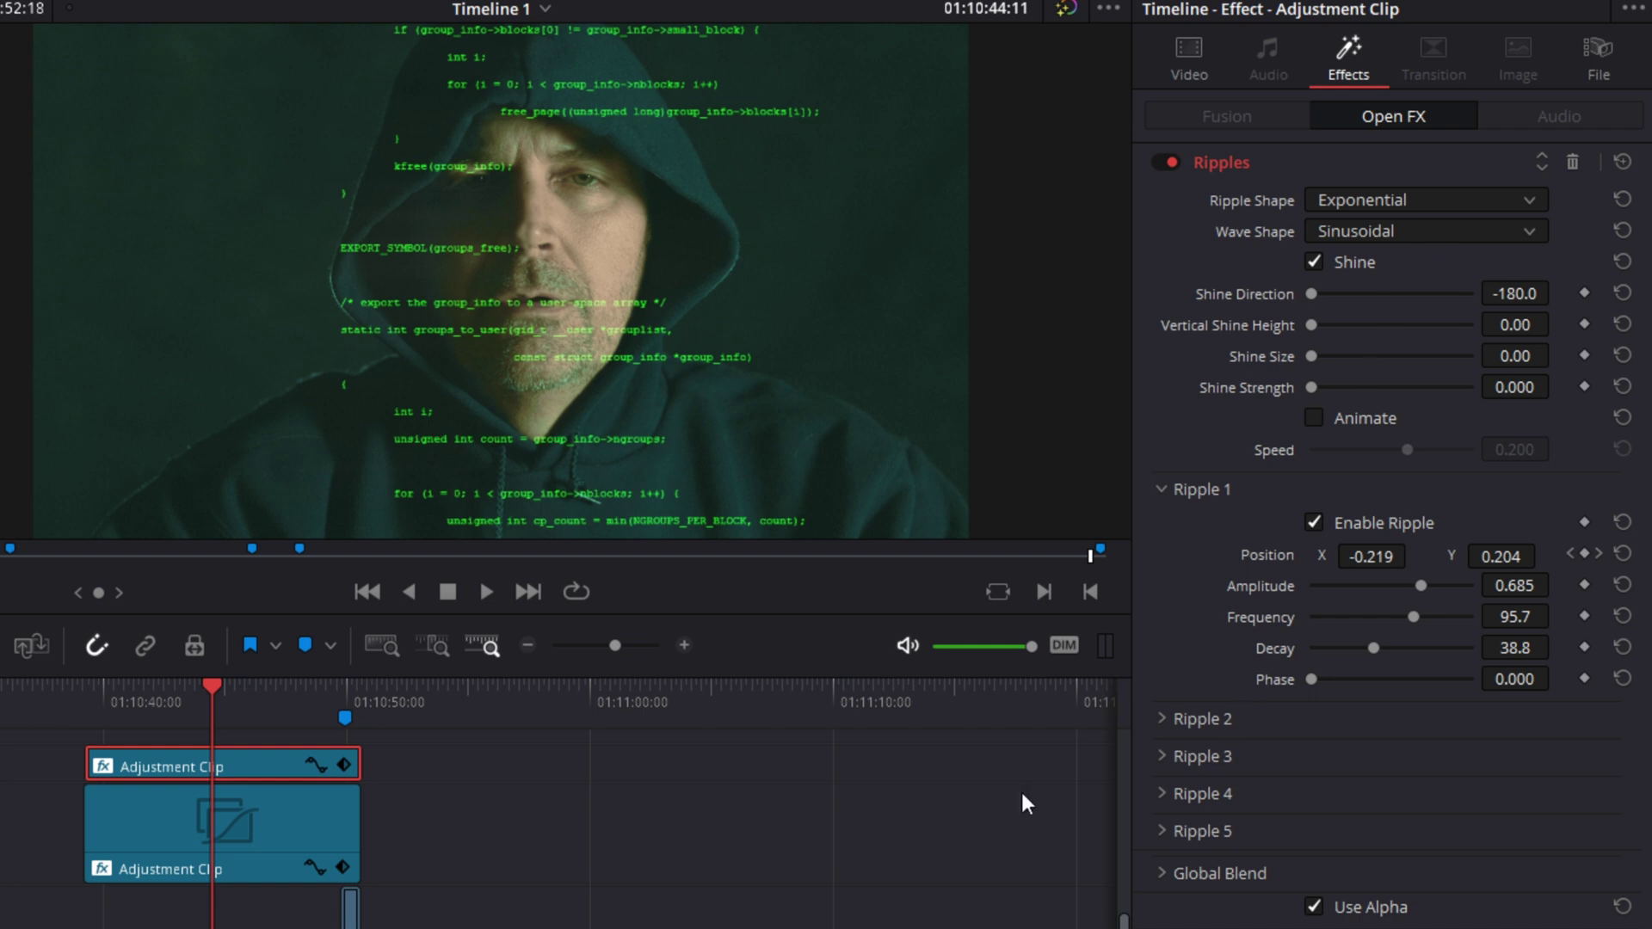
scroll(682, 845, "down", 1)
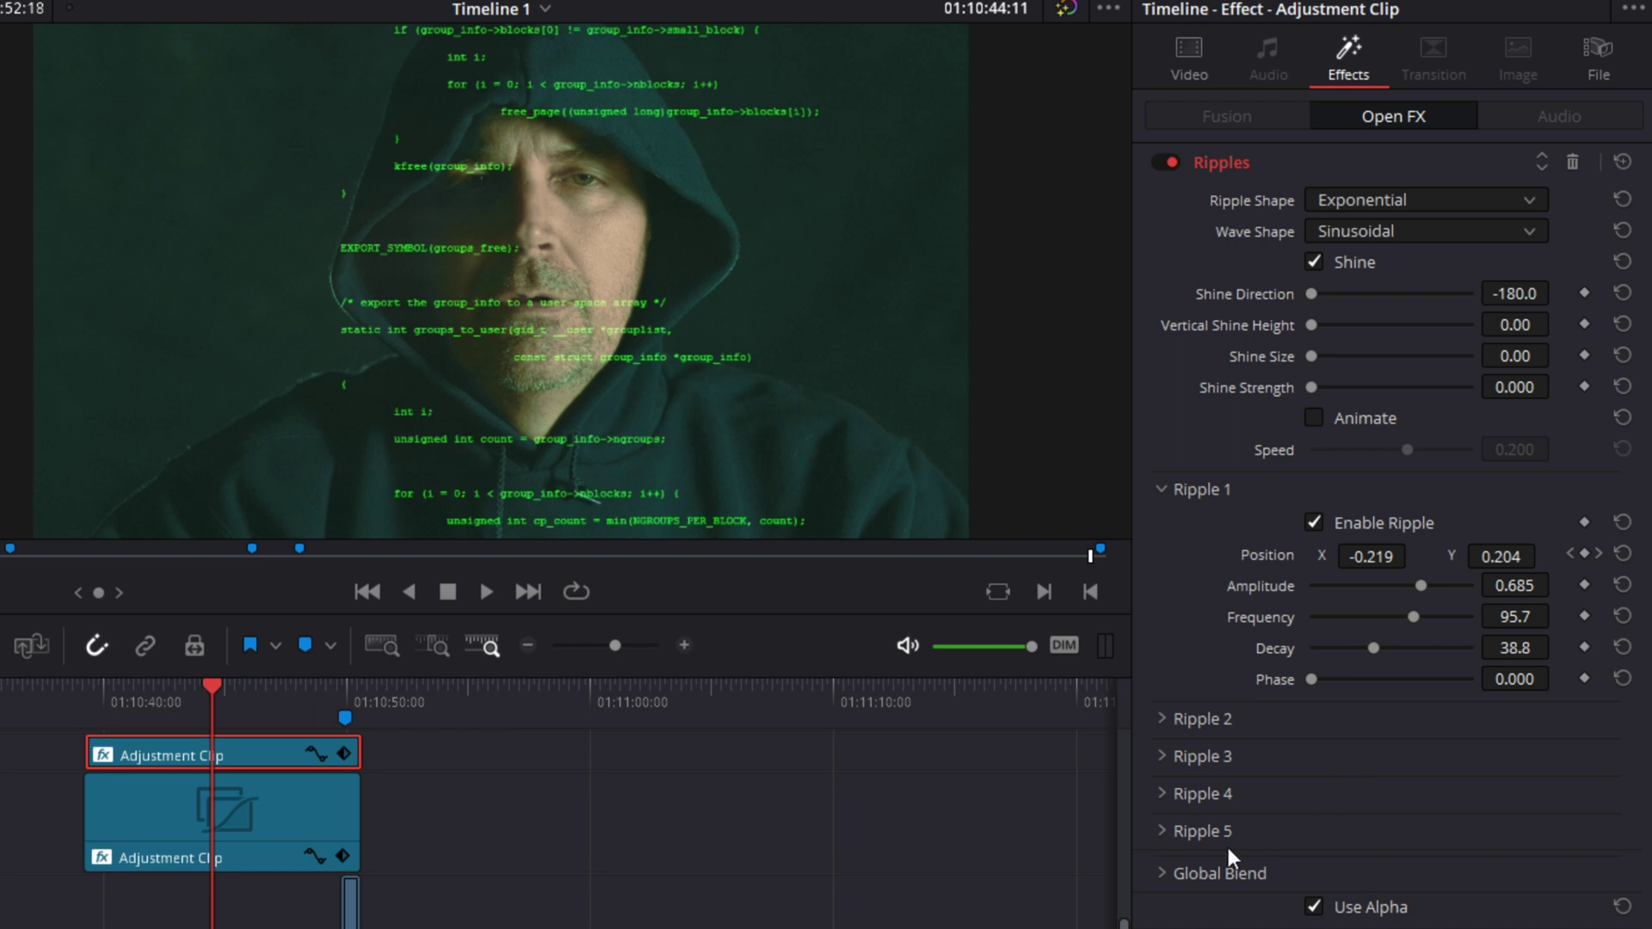
left_click(1162, 876)
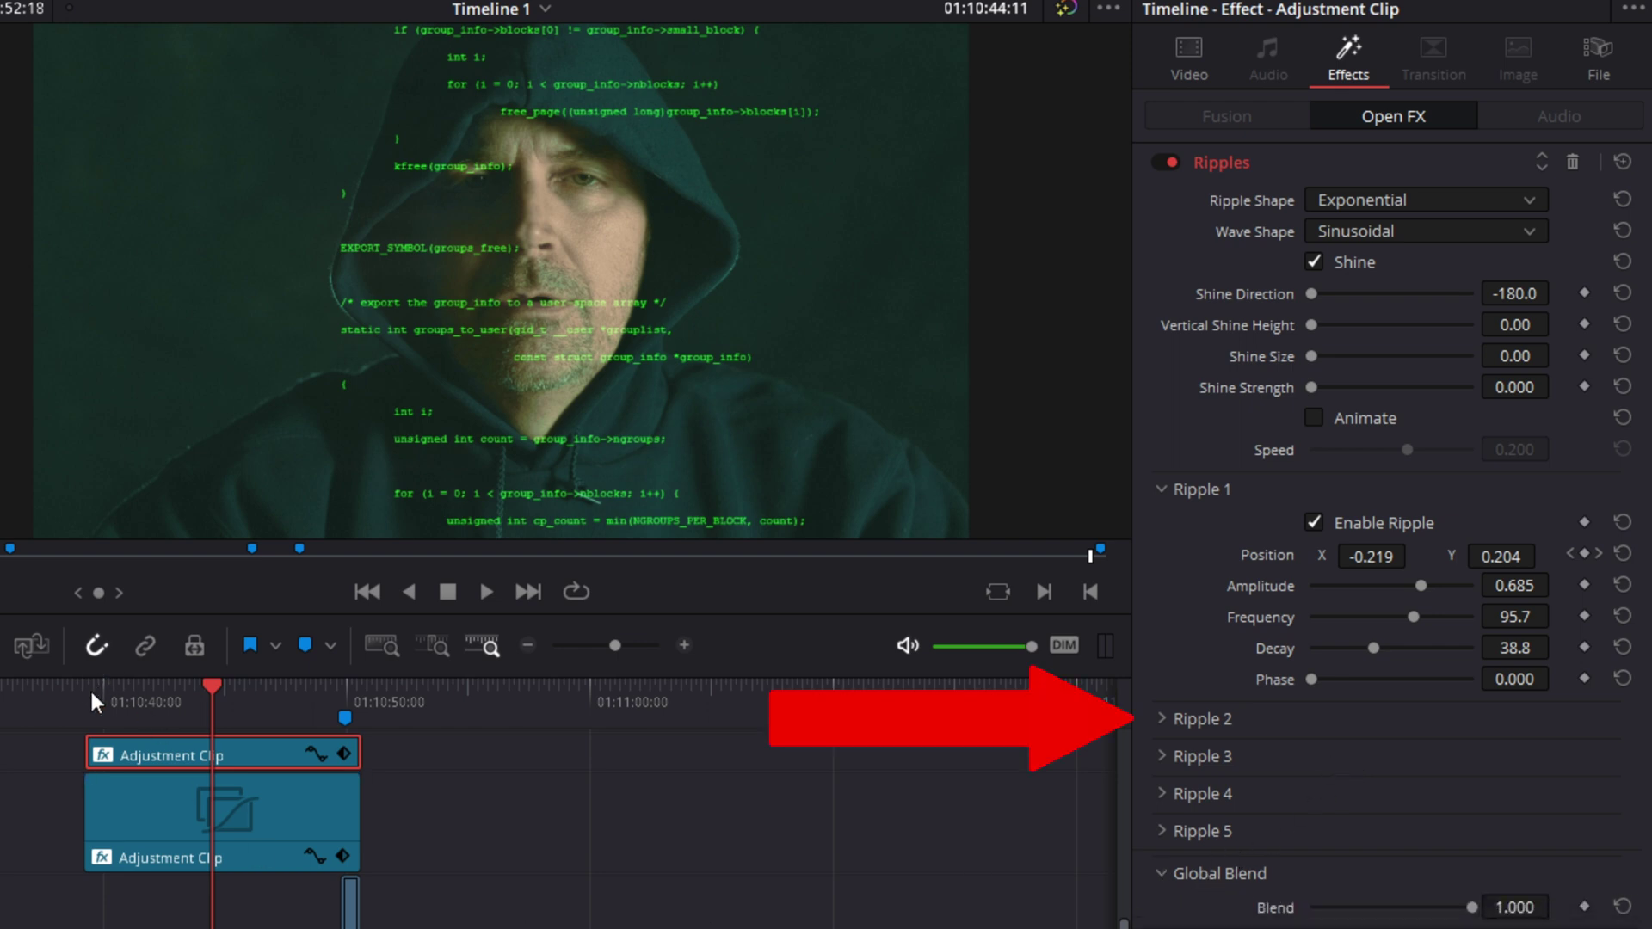
left_click(487, 591)
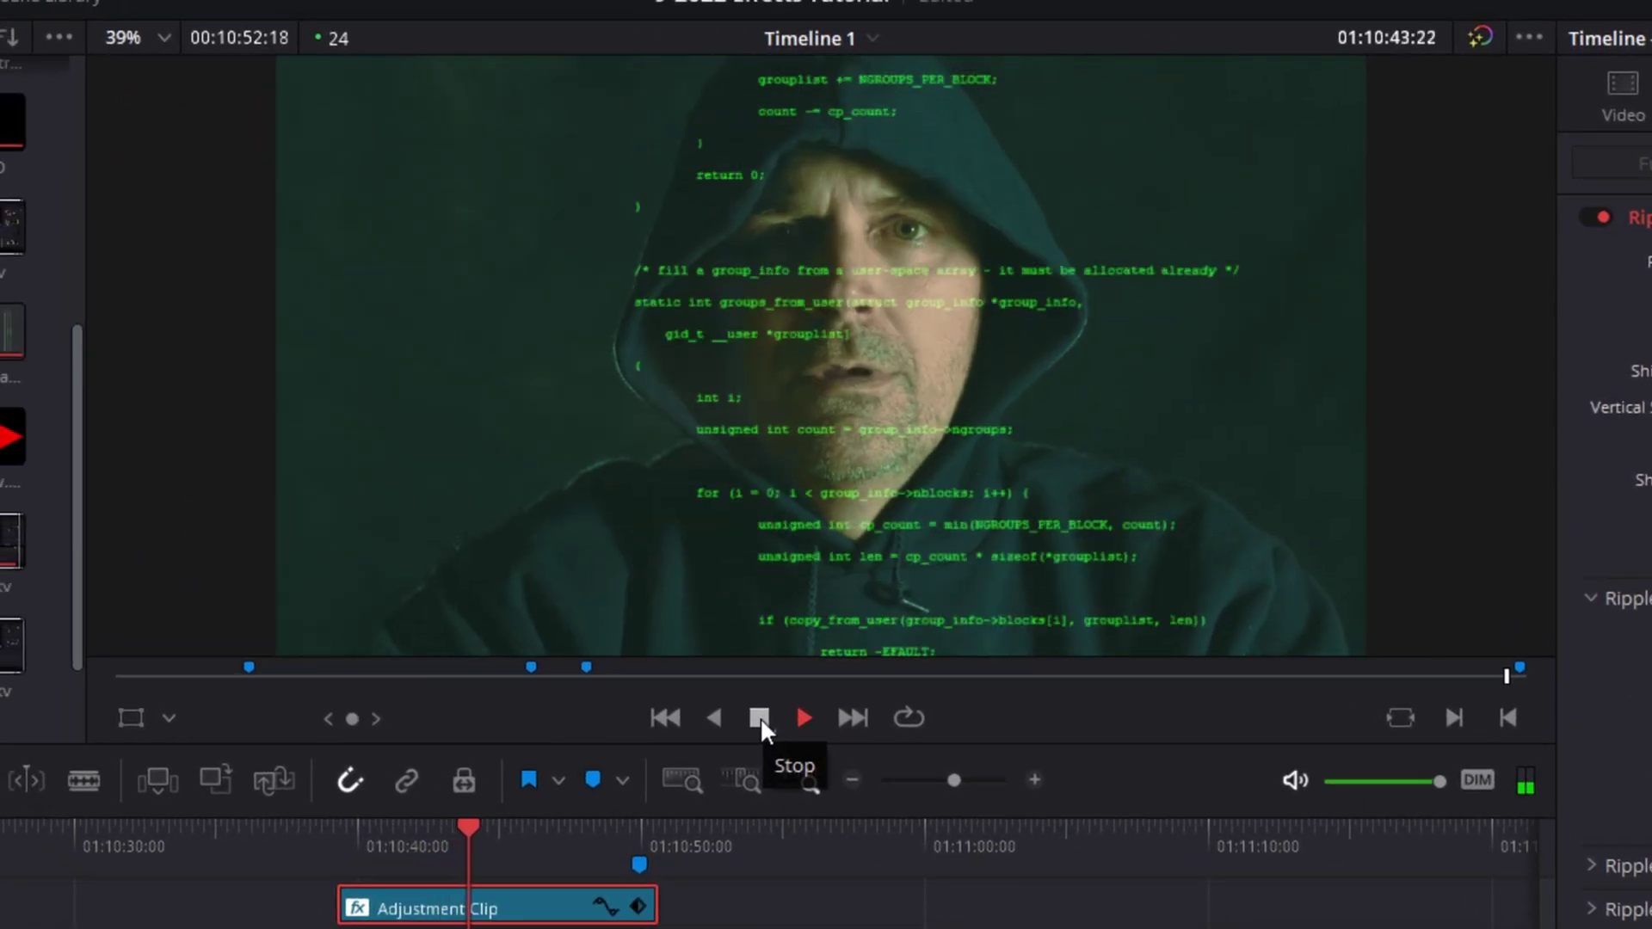
Switch the viewer to Open FX Overlay to show the ripple's centre marker, then play back to preview the ripples
left_click(751, 716)
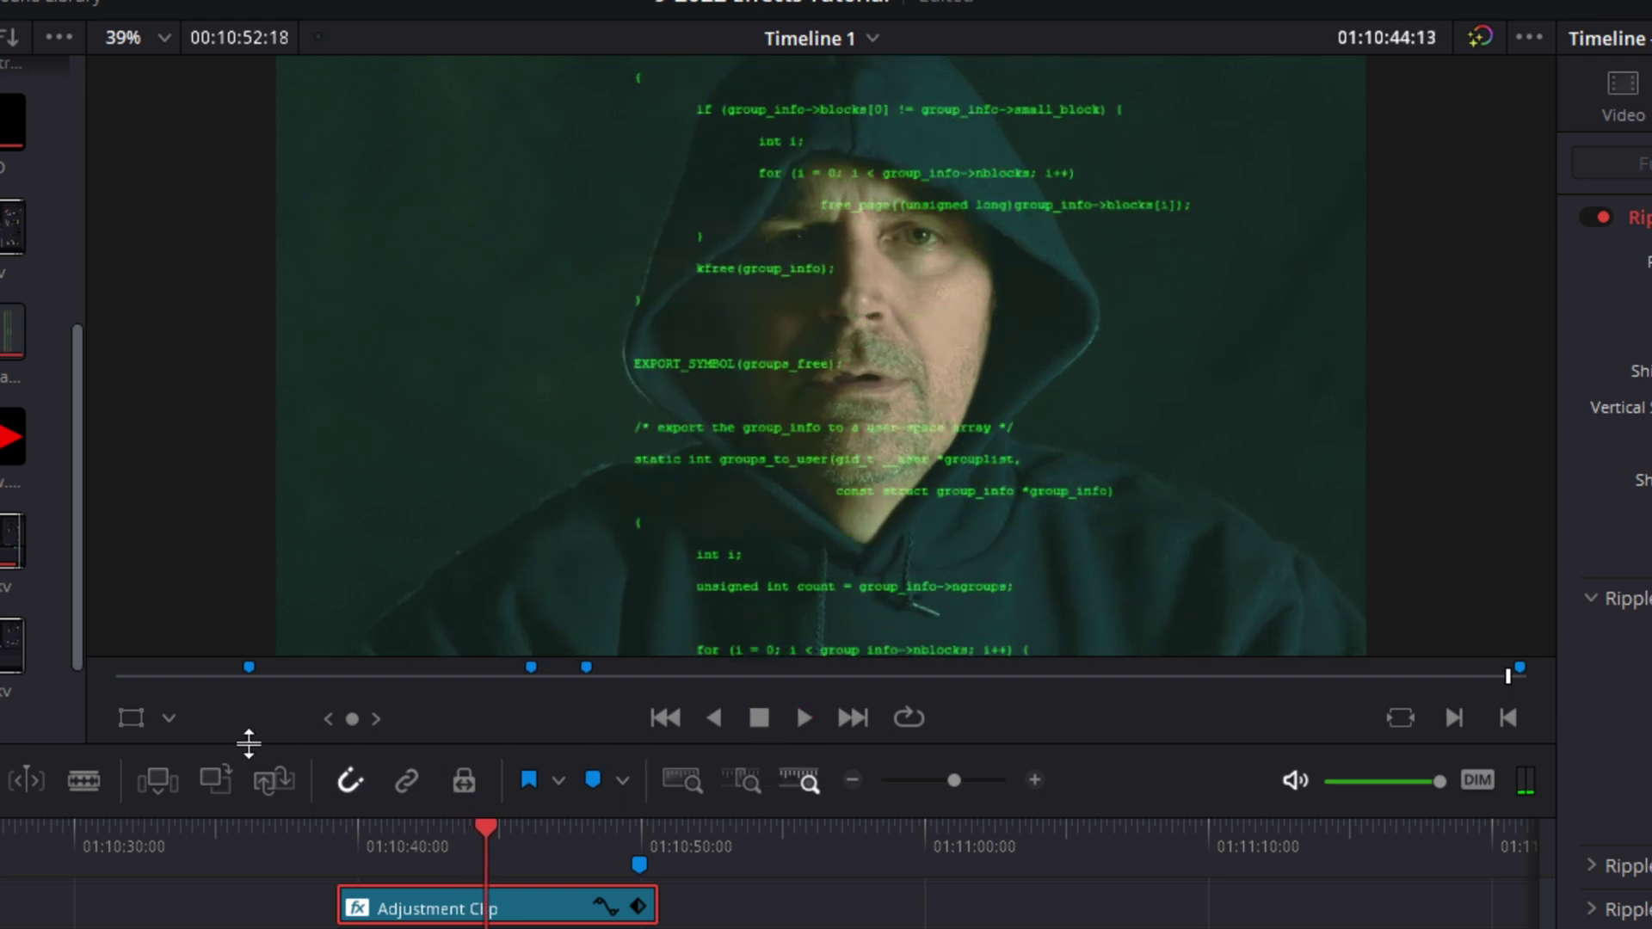
left_click(169, 719)
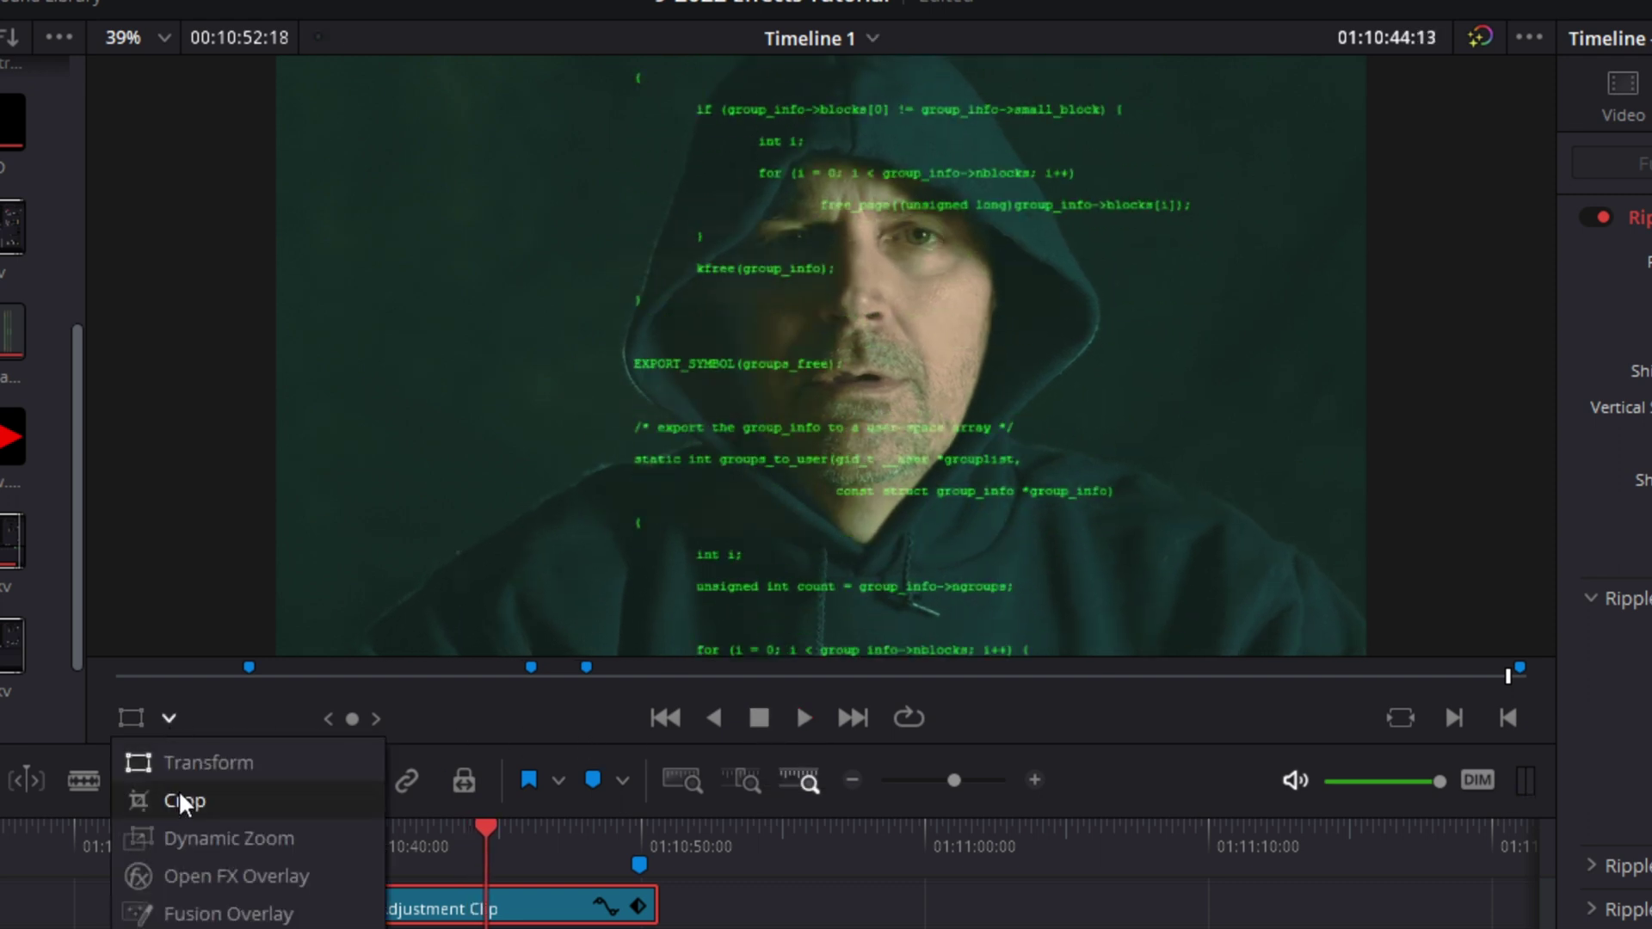
left_click(186, 876)
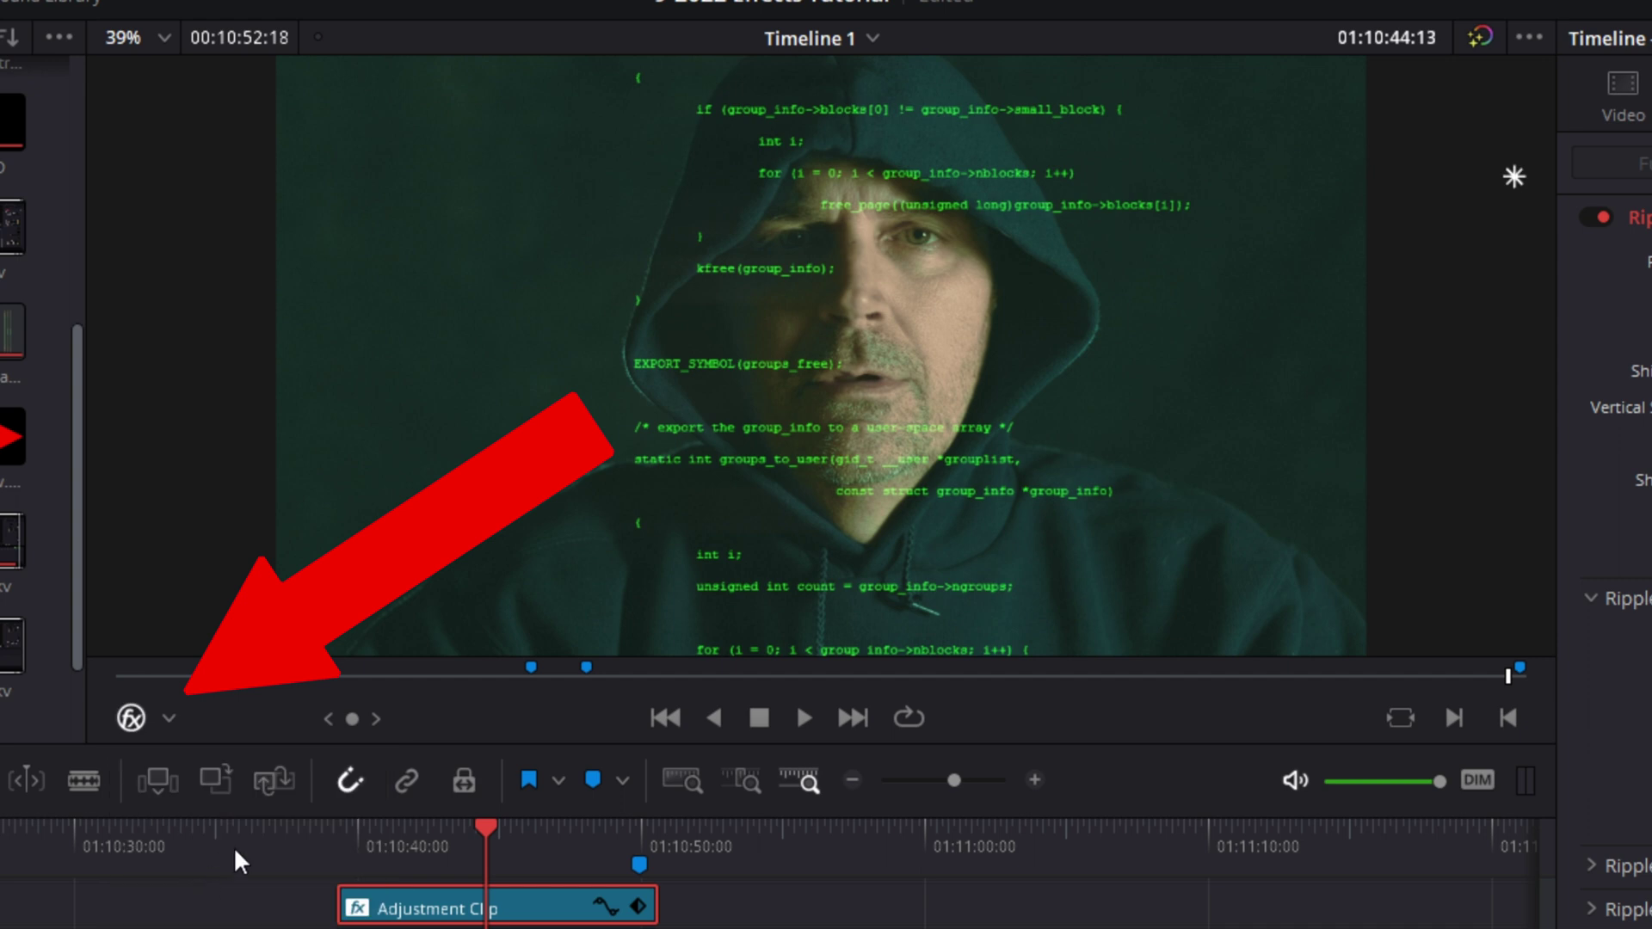
left_click(805, 718)
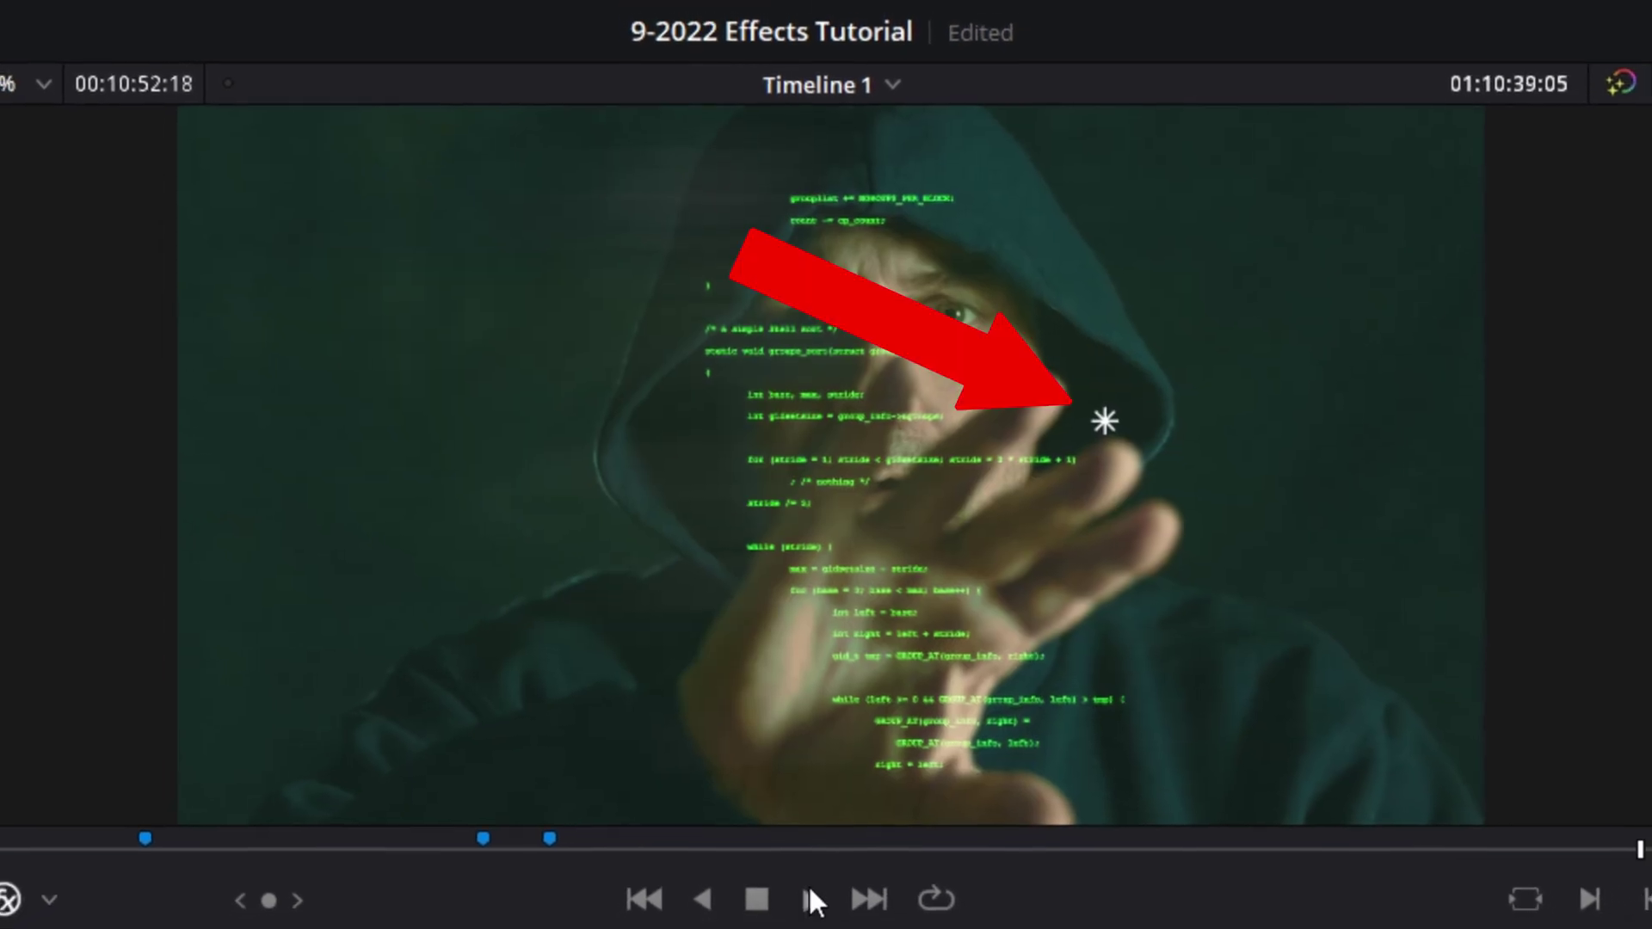
left_click(809, 895)
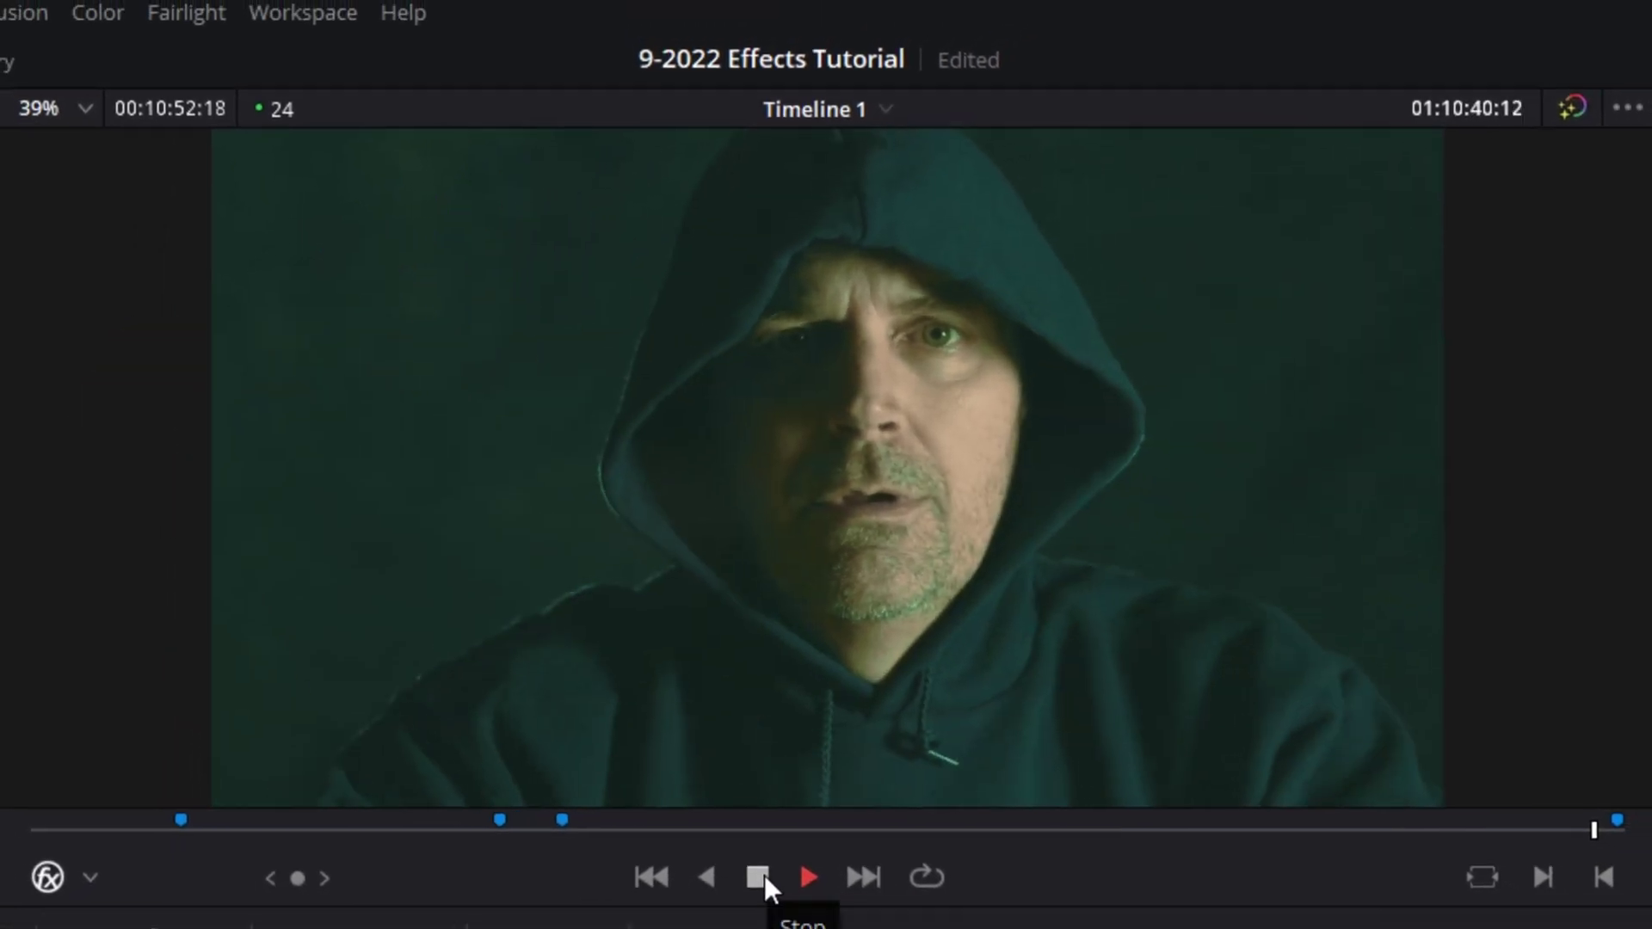